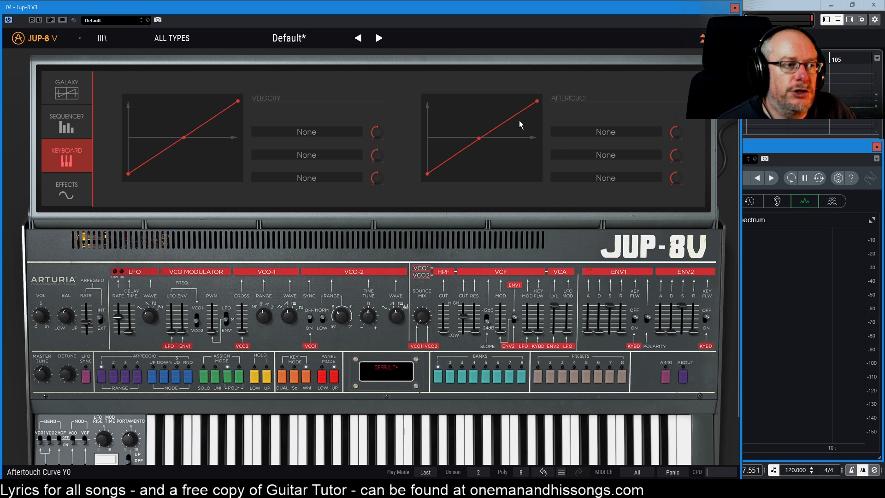
Try routing the first velocity slot to VCO1 Pitch with a raised amount and return its destination to None.
click(306, 134)
click(287, 185)
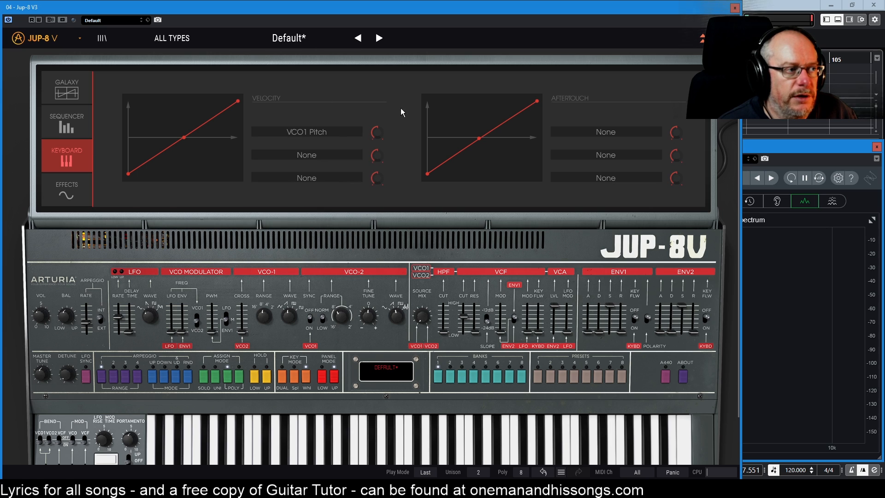
drag(376, 134, 375, 83)
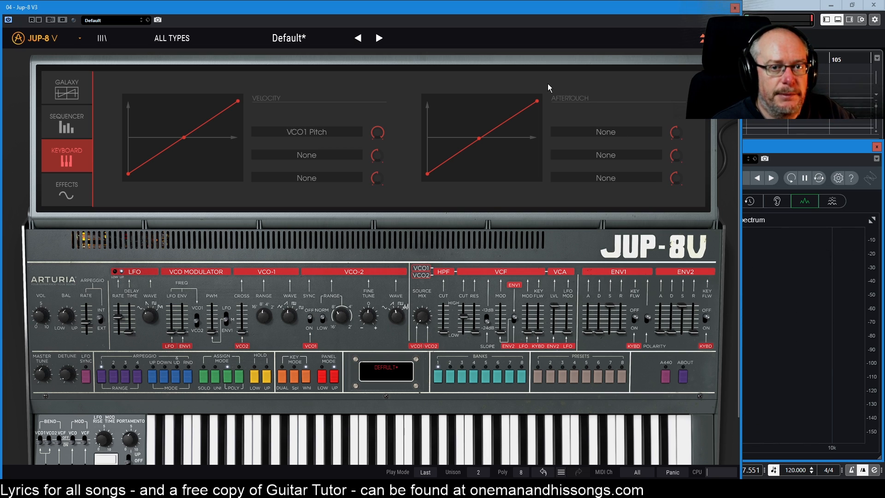
click(314, 131)
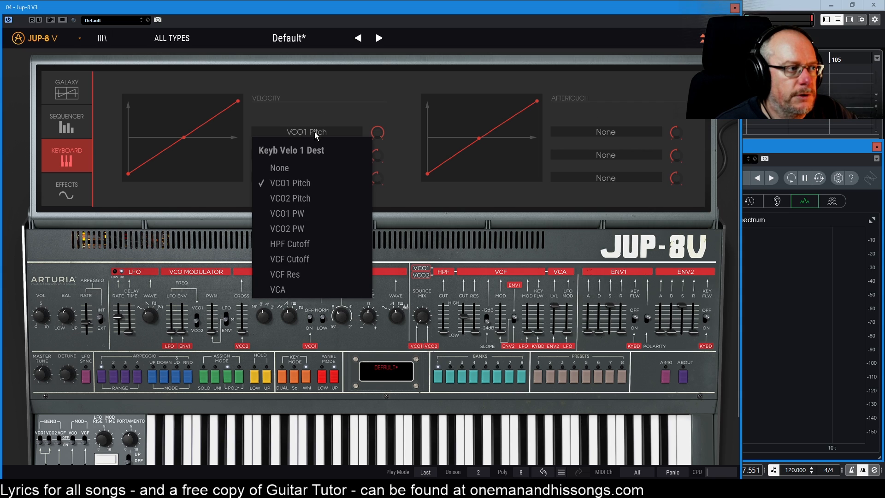
click(307, 166)
Route the first aftertouch slot to VCO1 Pitch, try an amount of +0.760 and reset that amount to its default.
click(610, 132)
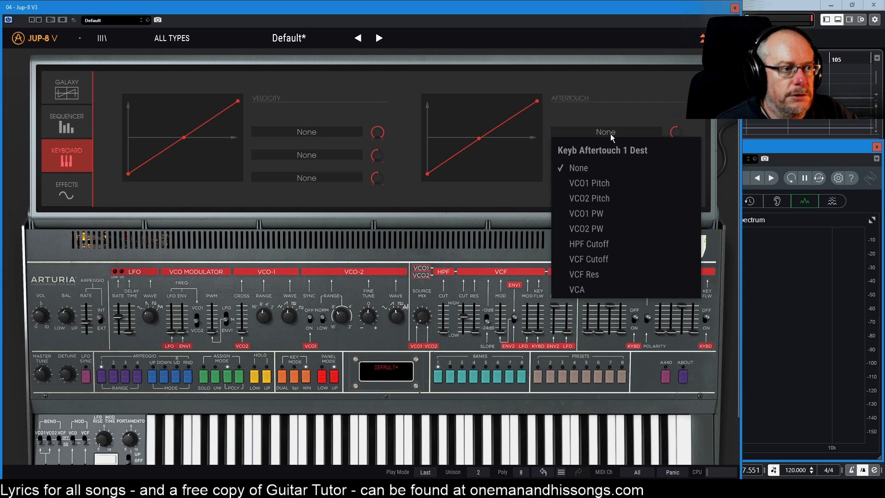
click(590, 183)
drag(675, 133, 675, 125)
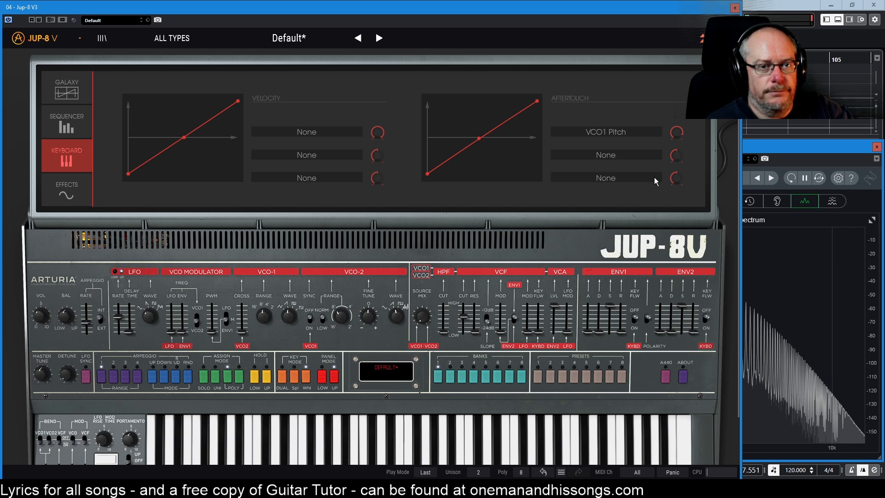
mouse_move(677, 133)
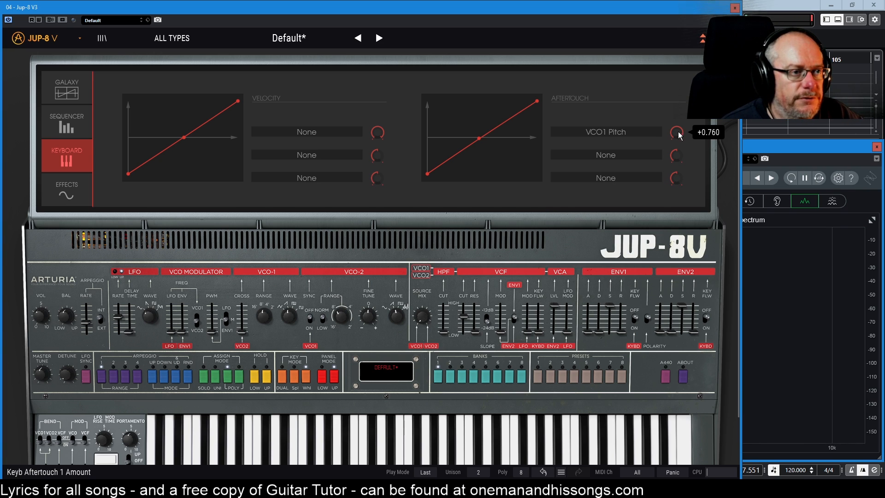
double_click(678, 133)
Show the effects page and view the effect types offered for the upper voice's VCO slot.
click(68, 190)
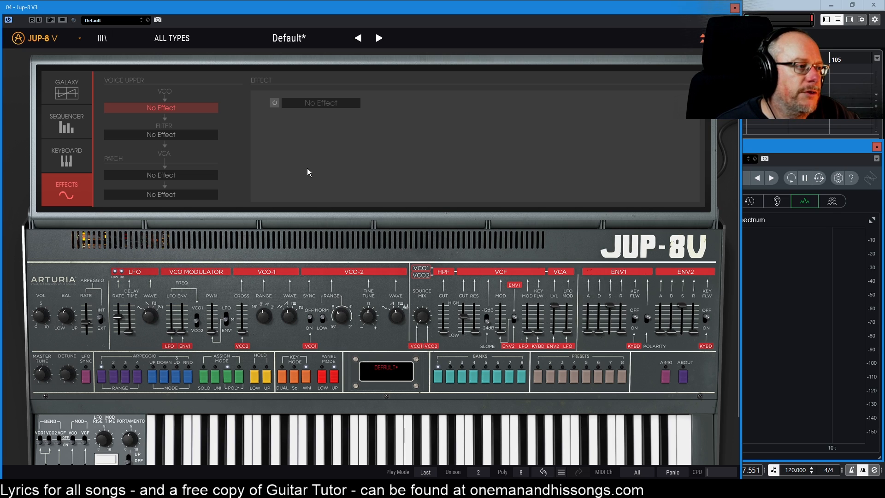
click(318, 105)
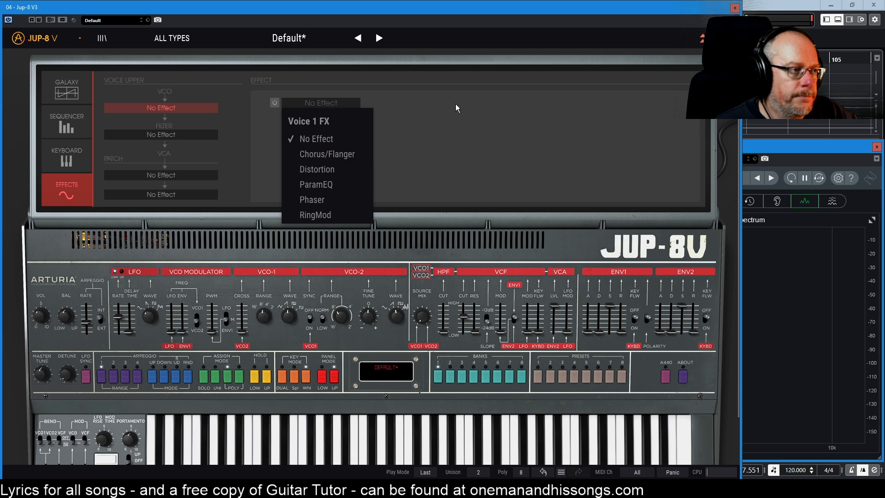
click(455, 140)
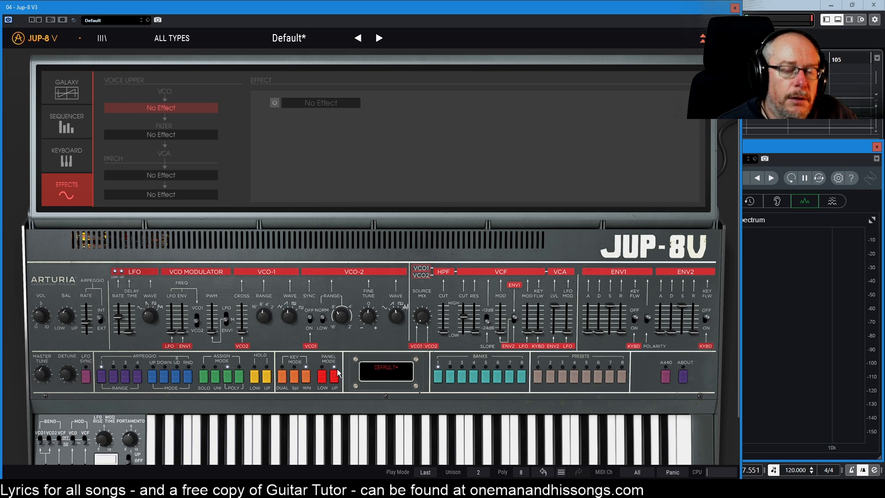
Set the key mode to Dual, view the lower voice's effect slots and return to the upper voice.
click(281, 377)
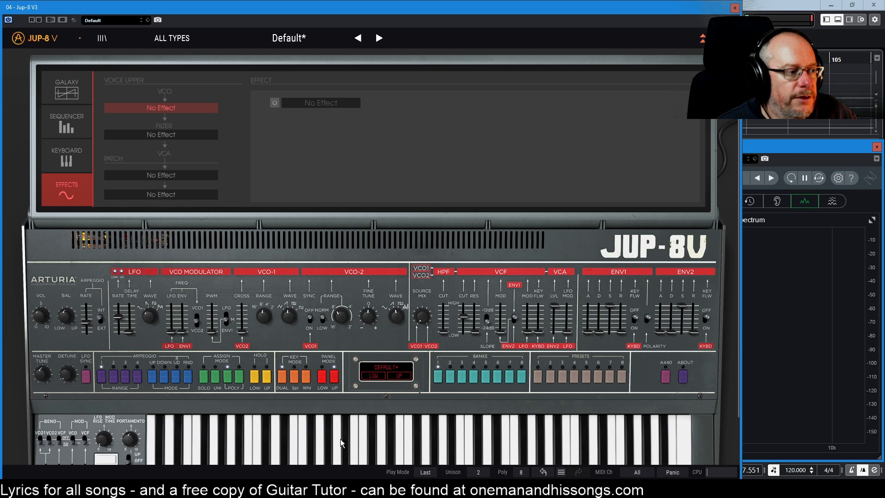
click(323, 380)
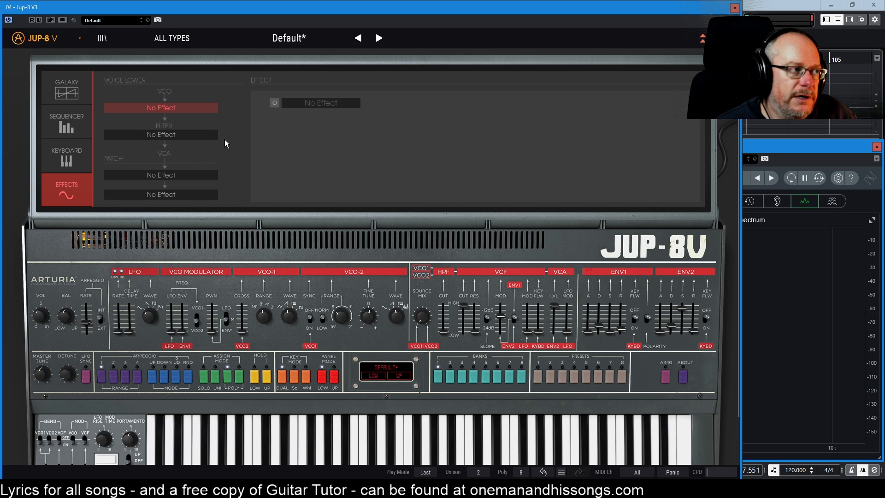
click(334, 377)
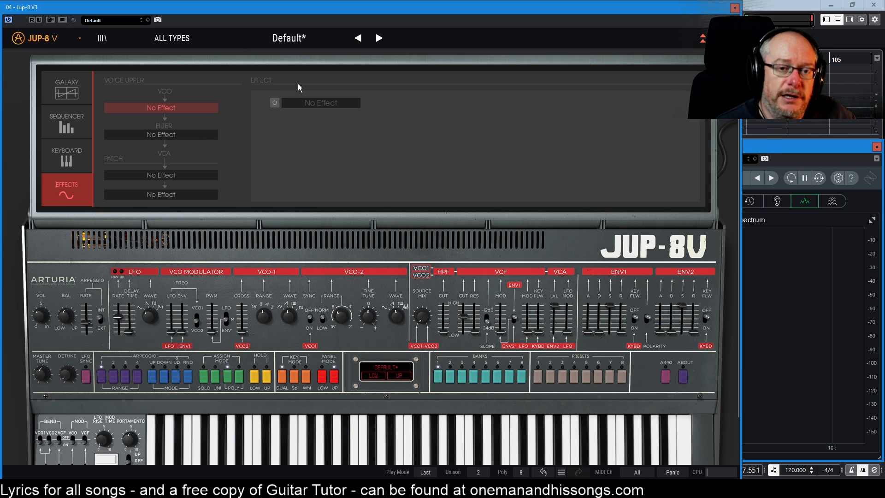
Load Chorus/Flanger into the upper voice's VCO effect slot and enable it, with the synth window moved clear of the spectrum analyzer.
click(325, 101)
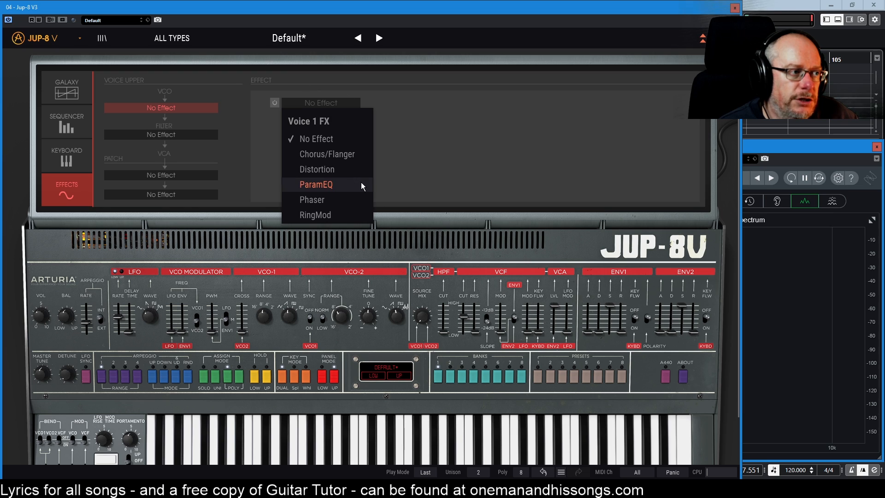
click(339, 155)
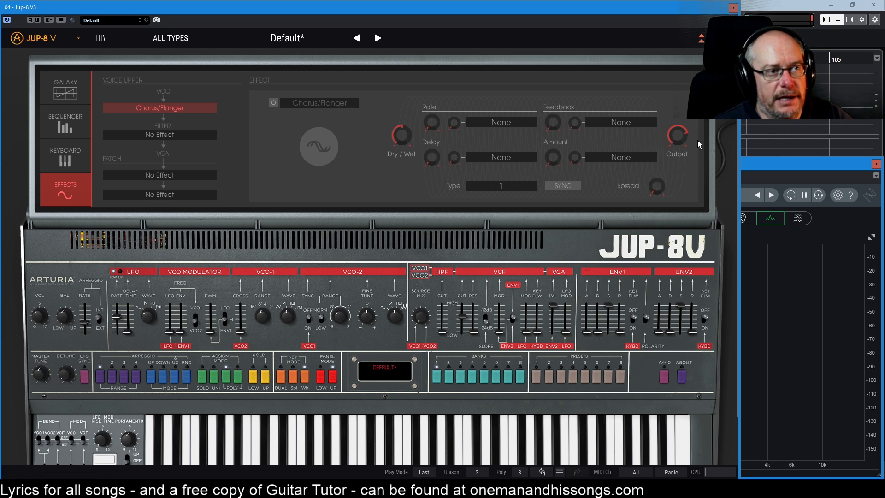
drag(627, 12, 428, 7)
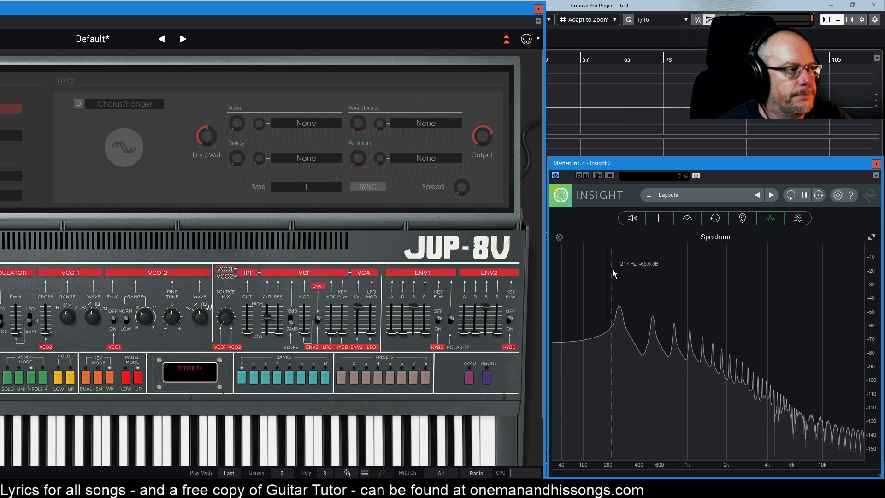
click(79, 103)
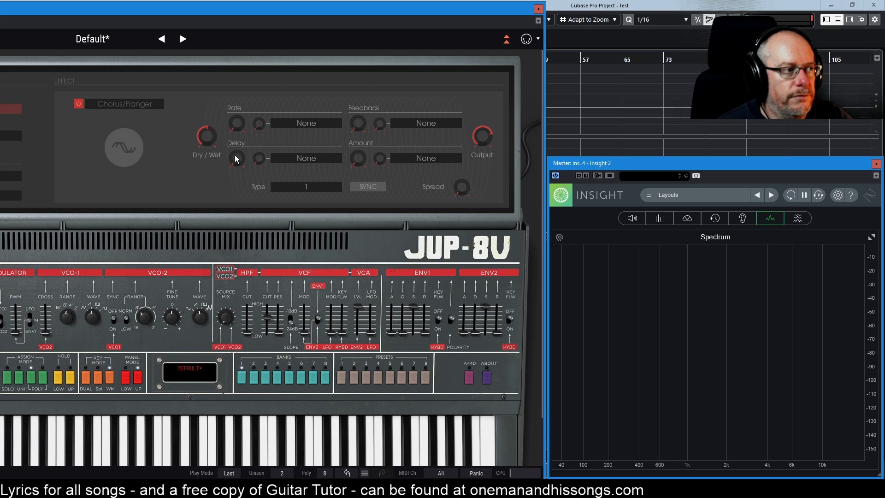
Examine the Chorus/Flanger's sync, rate, delay, feedback and amount controls.
click(375, 185)
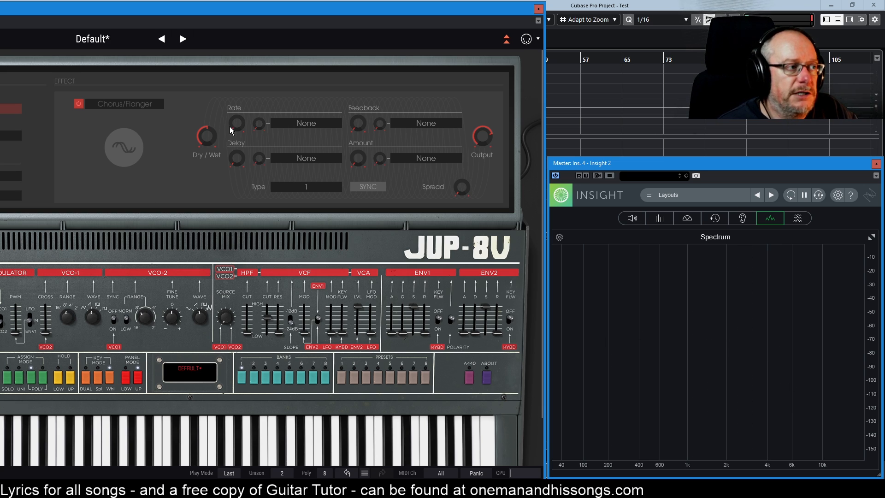
mouse_move(238, 123)
mouse_move(238, 160)
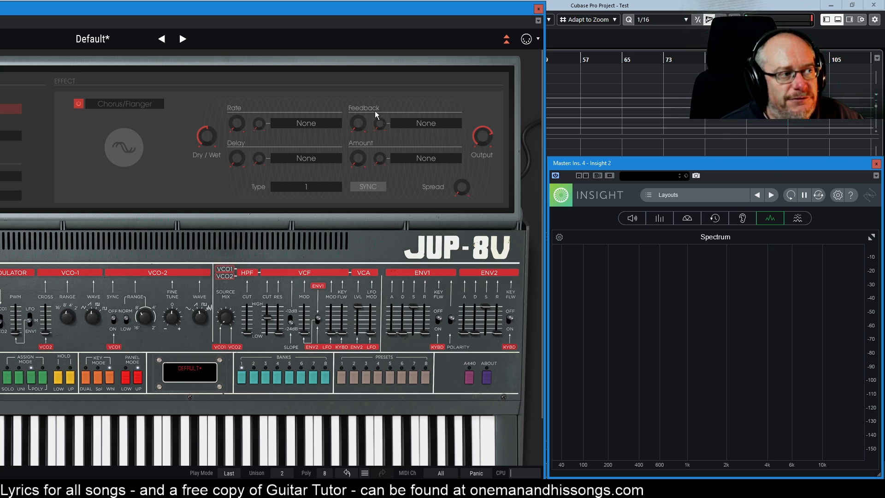
mouse_move(362, 121)
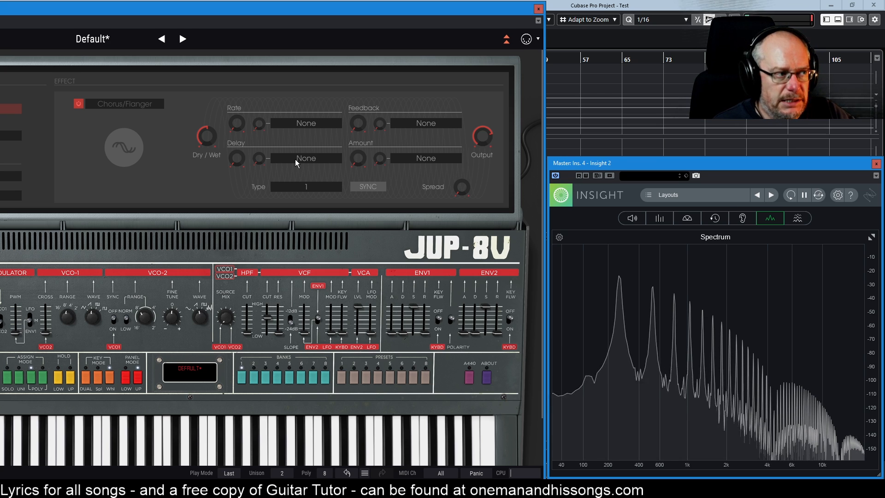
mouse_move(358, 160)
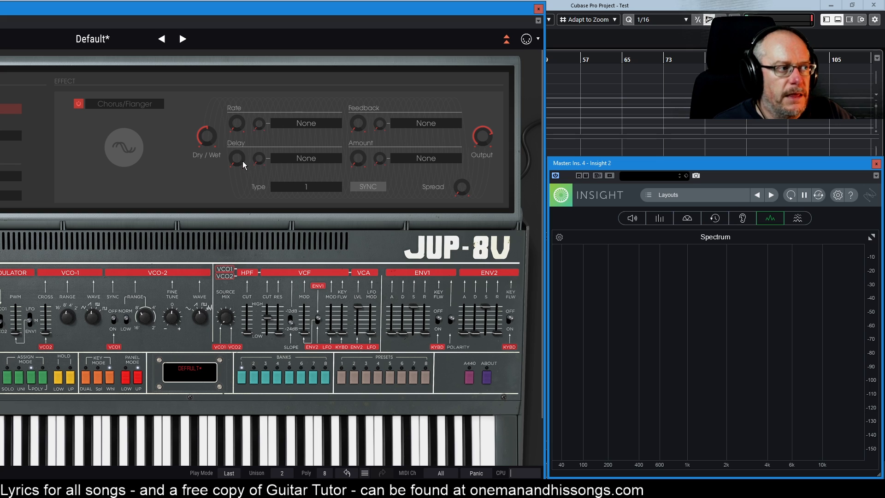
Raise the Chorus/Flanger's delay well above its minimum and bring it back to a short delay.
mouse_move(239, 160)
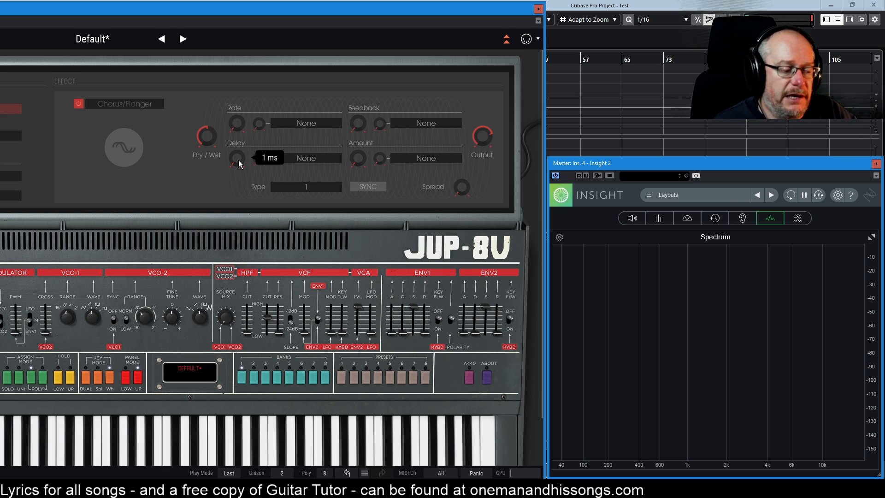
drag(239, 164, 238, 141)
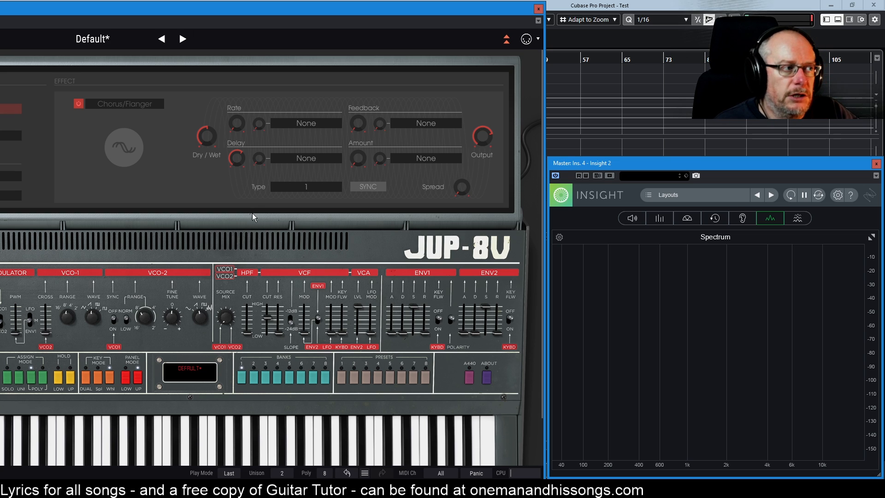
drag(237, 162, 237, 193)
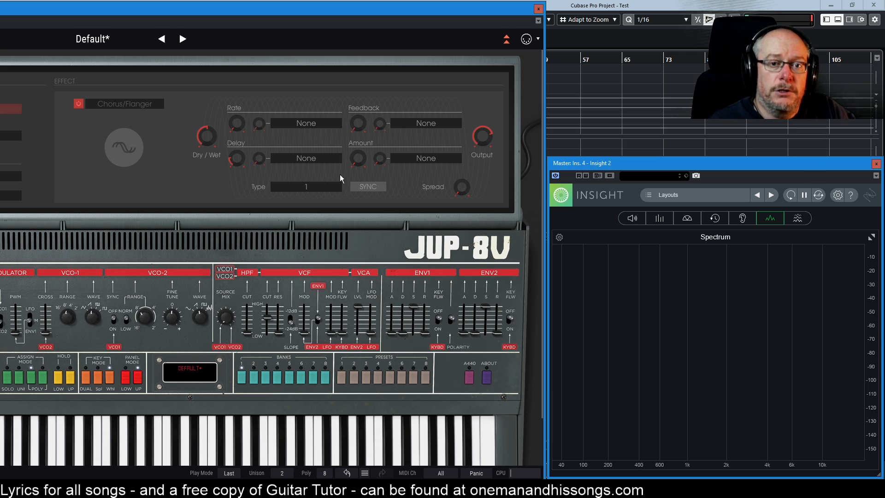
Set the Chorus/Flanger's amount to 0.024 and raise its rate slightly above the minimum.
drag(360, 161, 360, 161)
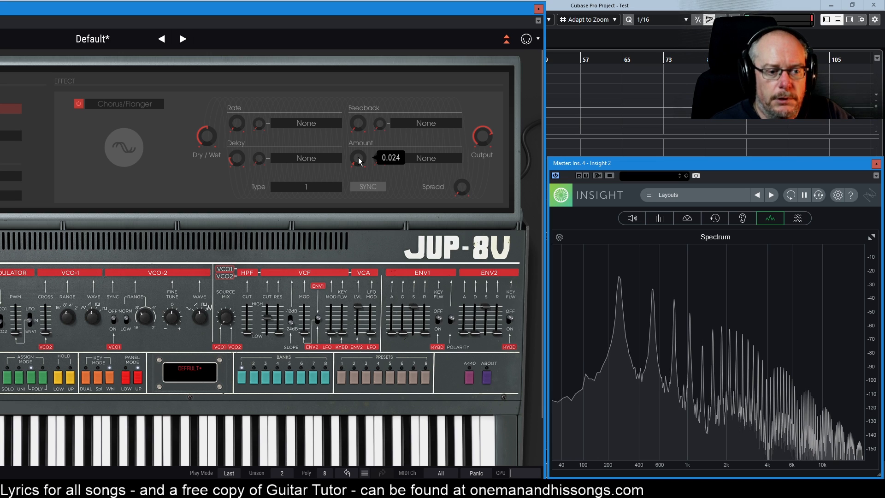
mouse_move(234, 123)
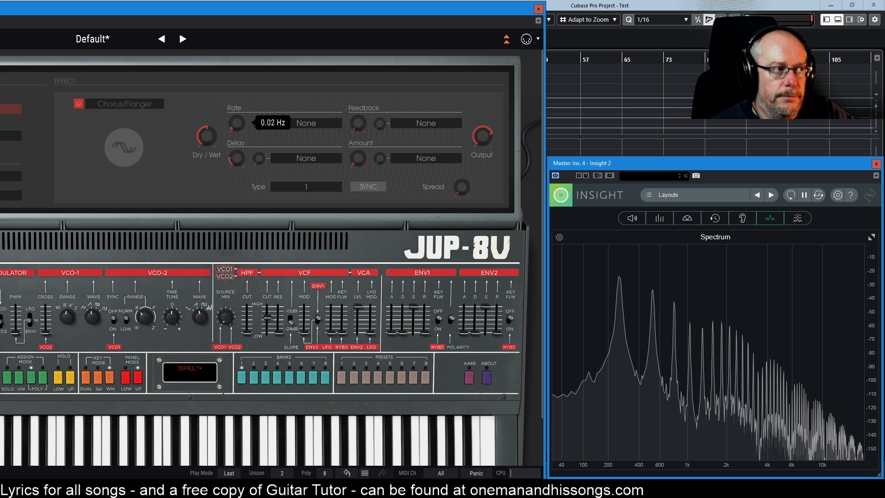
drag(237, 123, 237, 121)
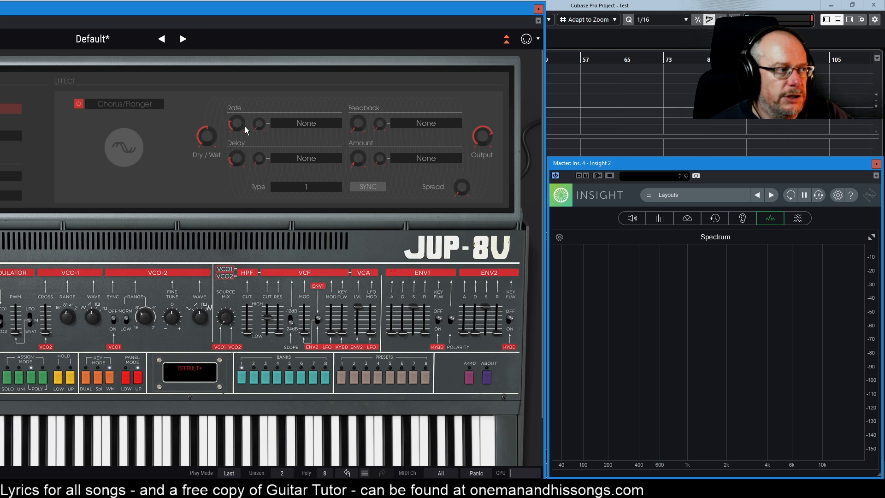
Increase the Chorus/Flanger's rate and amount further and fine-tune its delay for a more obvious pitch modulation.
mouse_move(238, 129)
drag(239, 129, 239, 118)
drag(356, 162, 356, 155)
drag(237, 164, 237, 156)
drag(234, 123, 234, 126)
drag(350, 155, 351, 158)
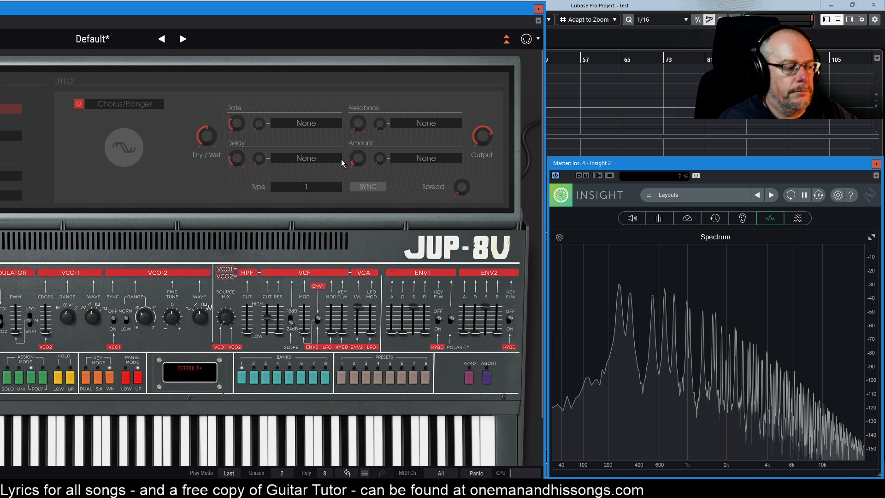
drag(236, 123, 237, 120)
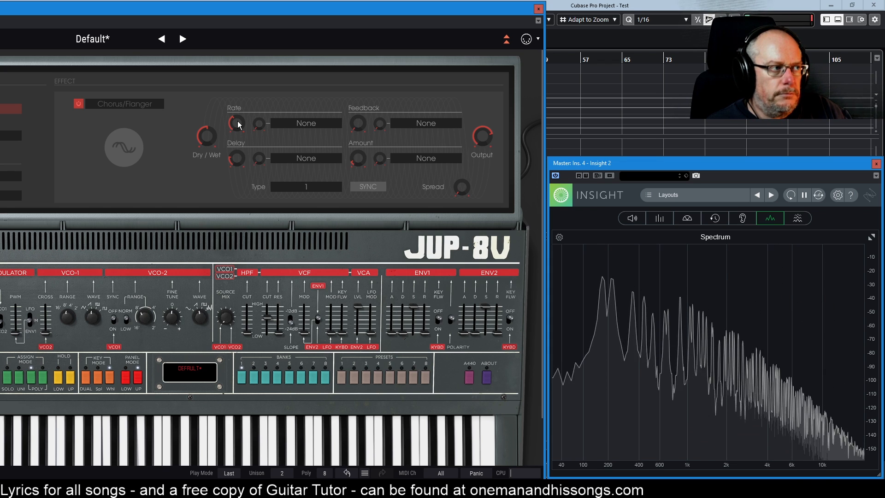
mouse_move(236, 124)
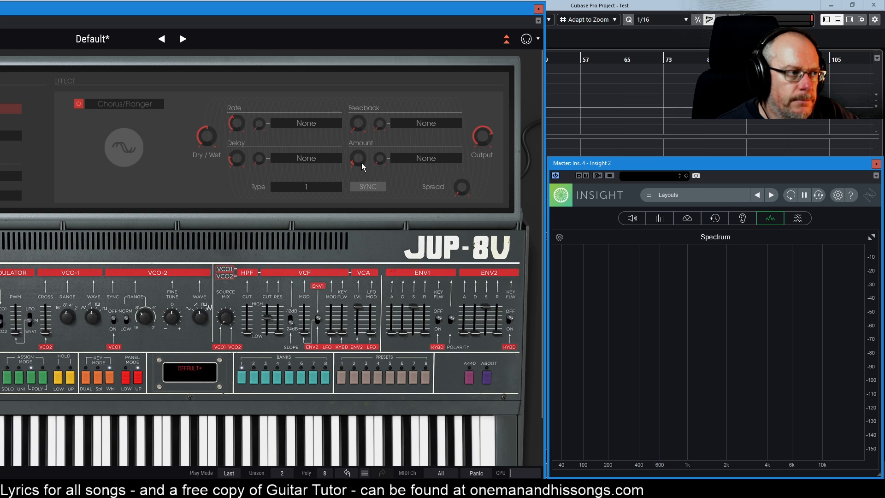
Raise the Chorus/Flanger's modulation amount to about 0.116.
mouse_move(358, 157)
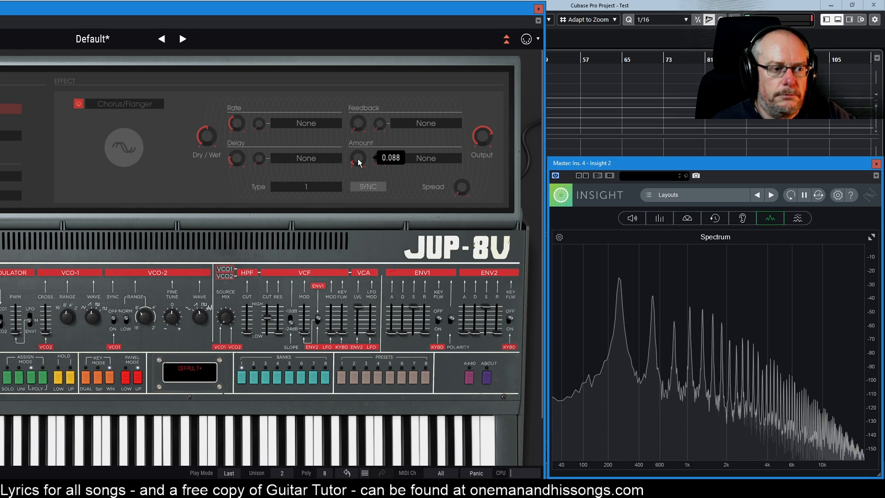
drag(358, 159, 349, 142)
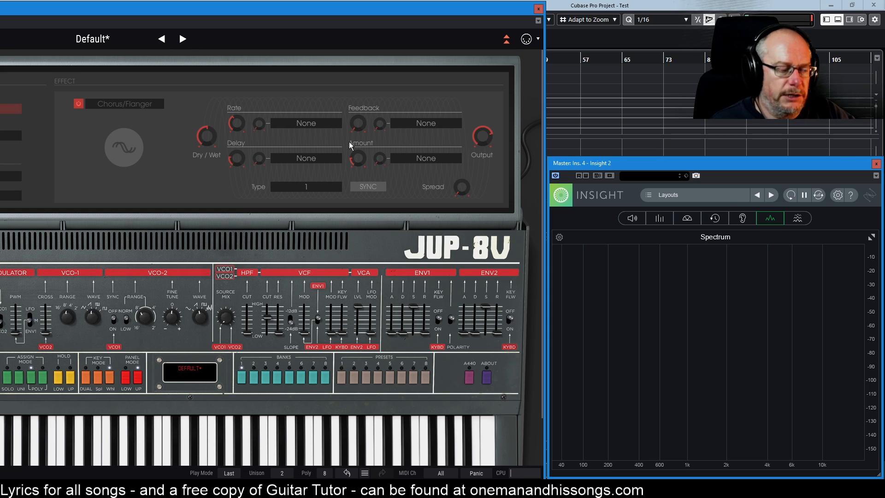
mouse_move(354, 153)
mouse_down()
mouse_move(355, 163)
mouse_move(355, 145)
mouse_up()
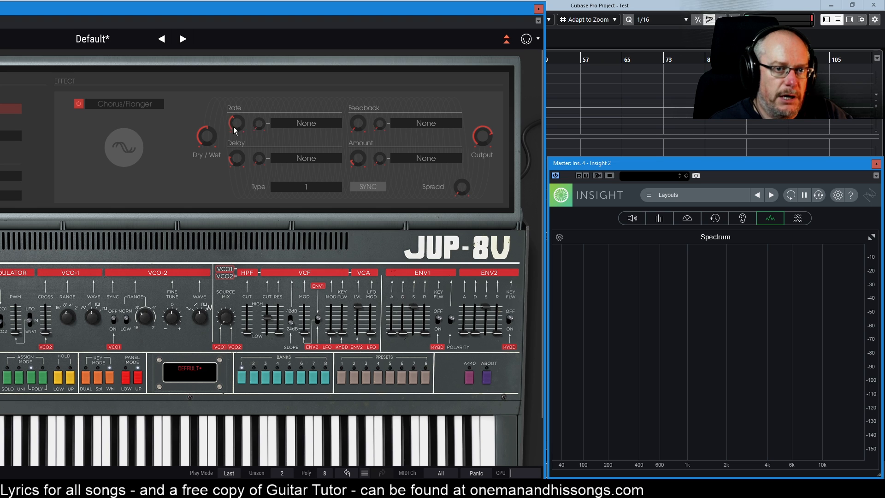
Set the Chorus/Flanger's rate to 4.86 Hz and lower its amount to 0.020.
mouse_move(240, 123)
mouse_down()
mouse_move(240, 75)
mouse_move(234, 122)
mouse_up()
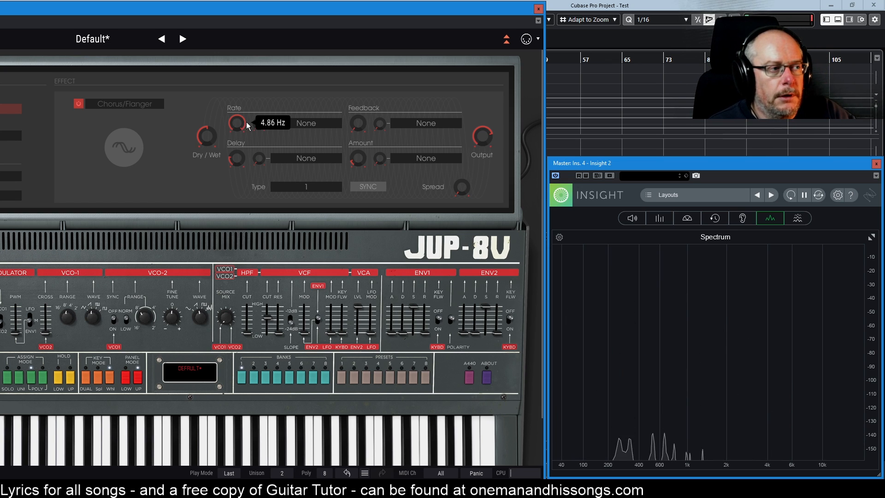
mouse_move(360, 158)
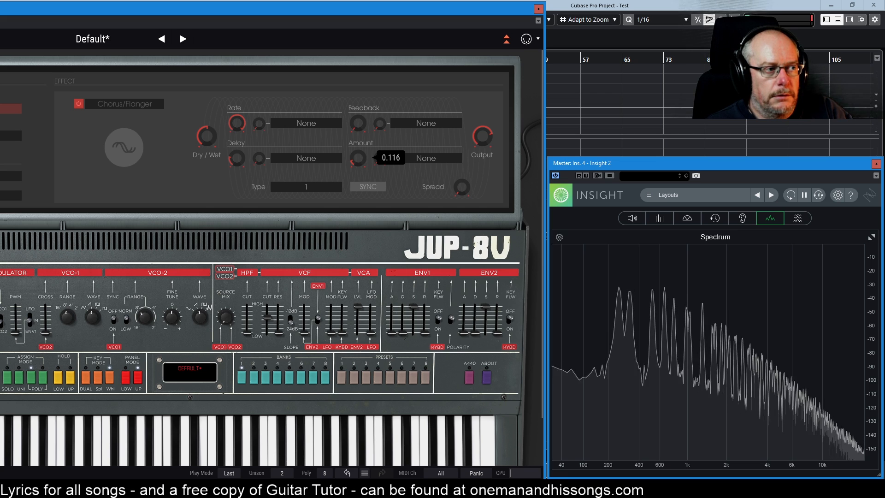
scroll(361, 158, down, 8)
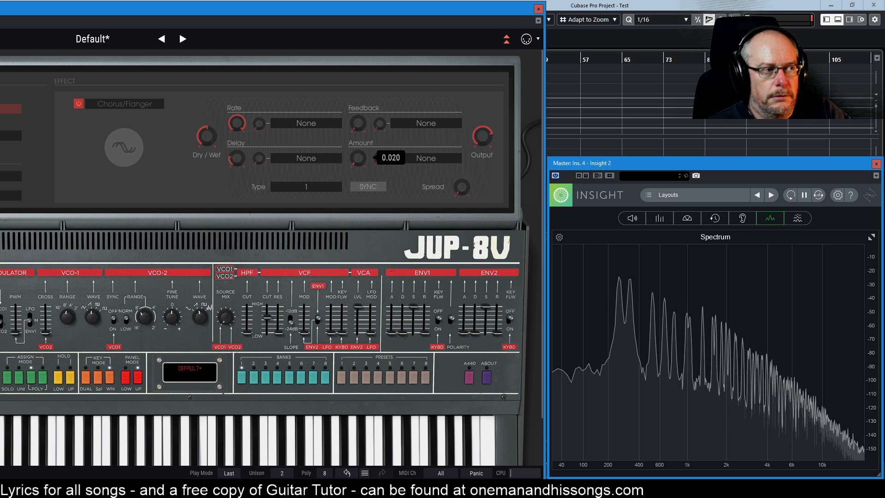
Raise the Chorus/Flanger's amount in small moves to 0.072 and slightly beyond, comparing the pitch modulation in the spectrum.
scroll(361, 158, down, 2)
scroll(360, 158, up, 3)
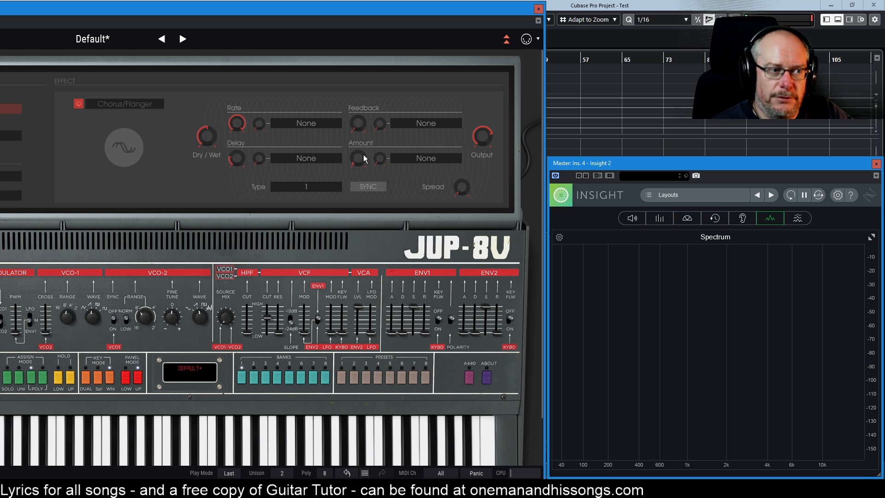
mouse_move(357, 158)
mouse_down()
mouse_move(357, 136)
mouse_move(355, 162)
mouse_up()
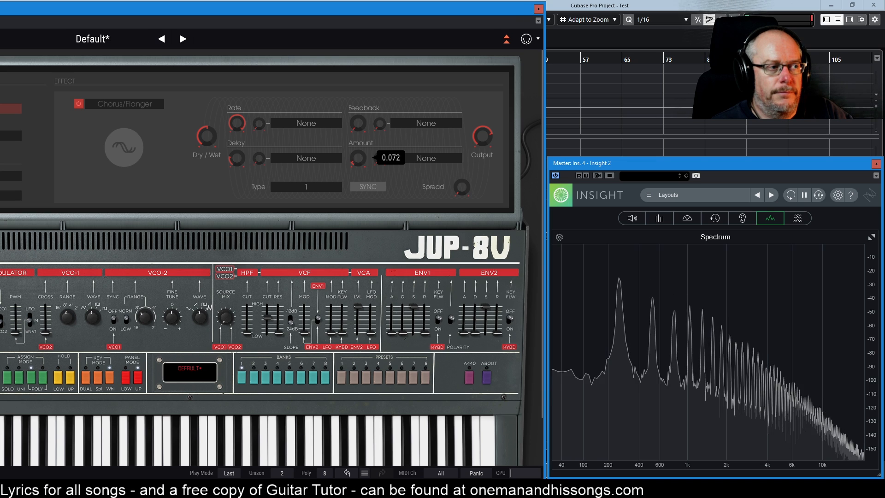
drag(359, 157, 359, 154)
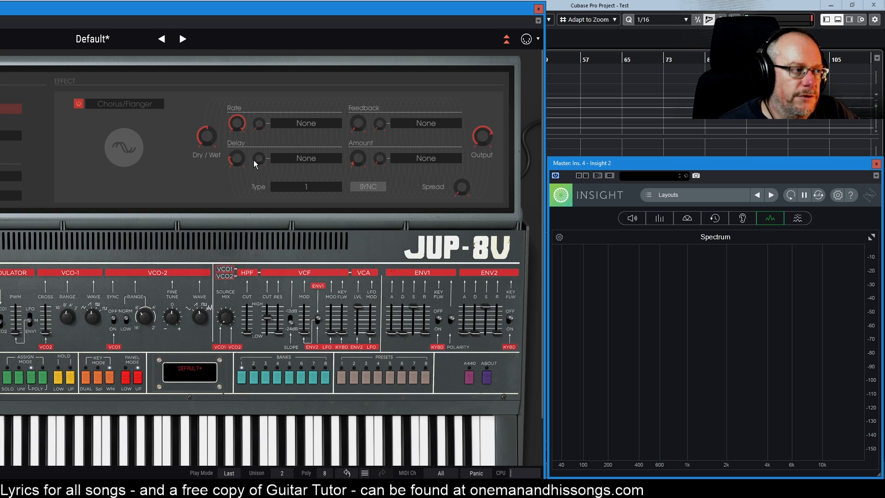
Set the Chorus/Flanger's delay to 21 ms, raise its feedback, readjust its amount and slow its rate.
mouse_move(238, 162)
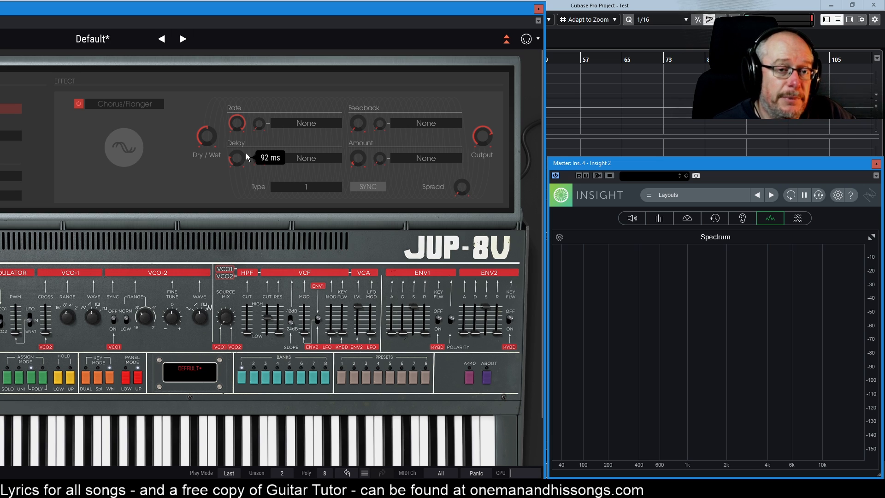
drag(245, 153, 245, 158)
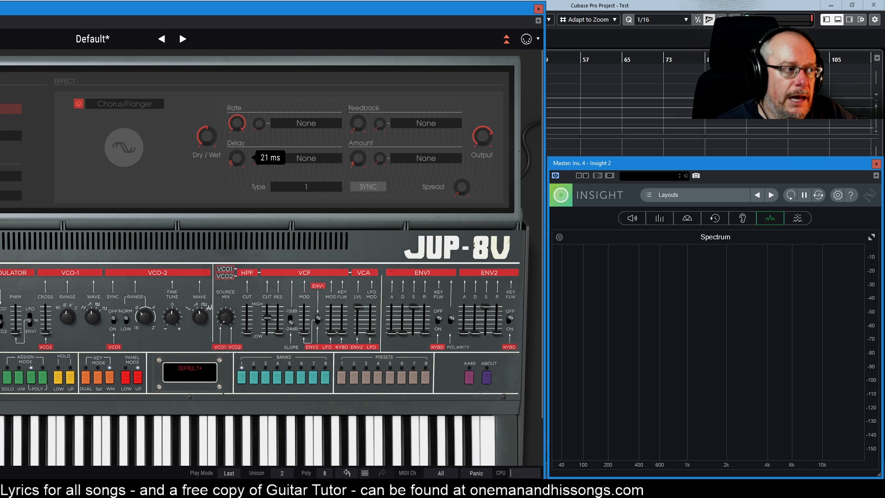
mouse_move(358, 123)
mouse_down()
mouse_move(361, 106)
mouse_move(358, 121)
mouse_up()
drag(357, 158, 358, 193)
drag(357, 158, 357, 153)
drag(237, 123, 237, 153)
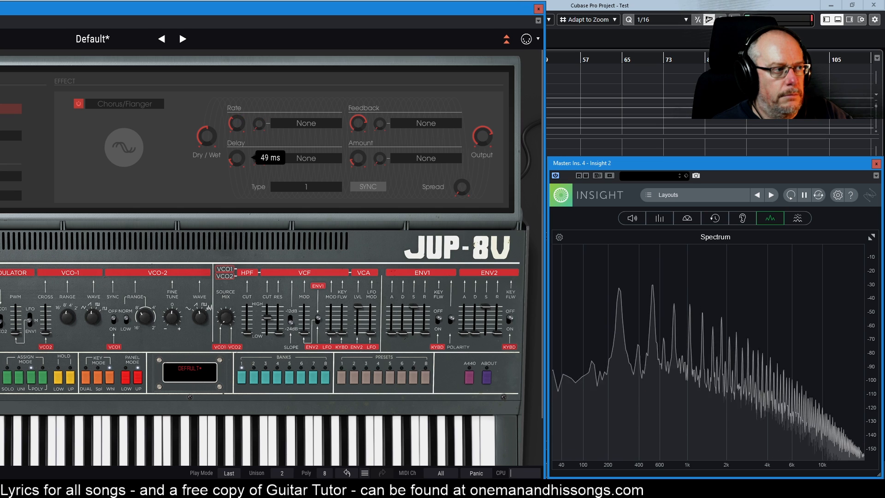
Refine the flanging sound with a slower rate, adjusted amount, stronger feedback and a delay of 40 ms.
drag(237, 157, 236, 160)
drag(236, 131, 236, 139)
drag(352, 167, 352, 165)
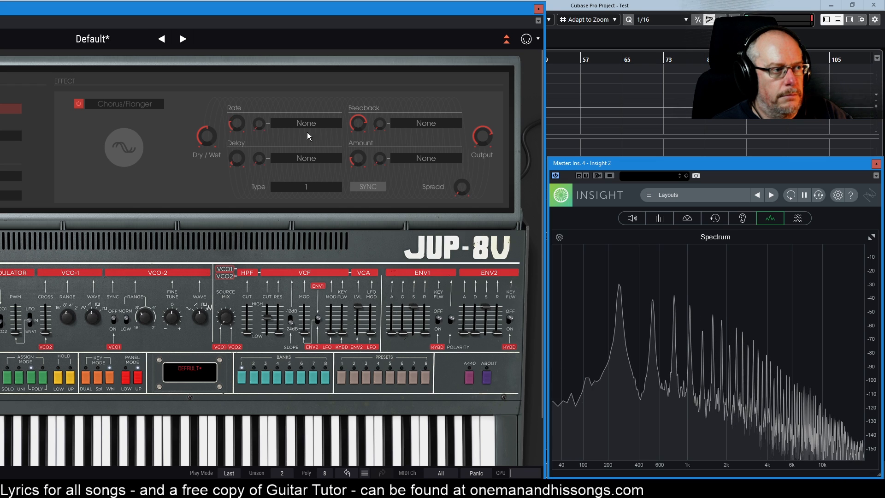
drag(240, 162, 241, 159)
drag(358, 123, 361, 119)
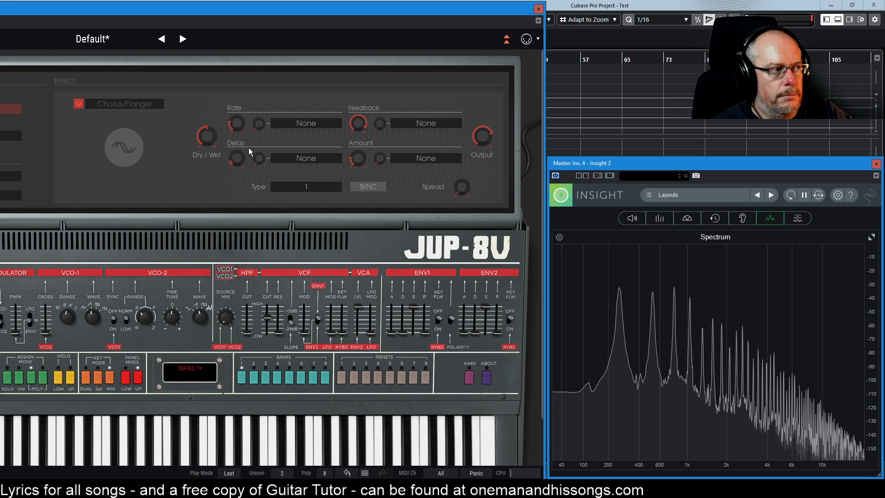
drag(239, 162, 239, 163)
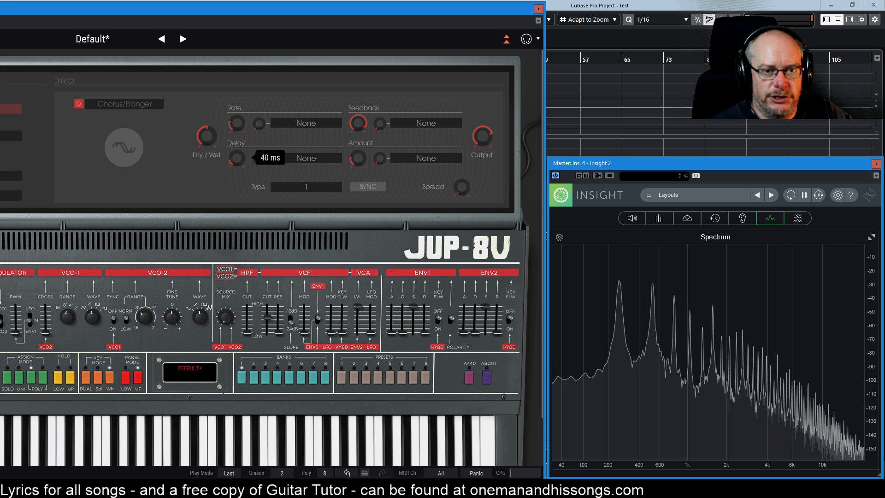
Sweep the Chorus/Flanger's delay and lower it close to its minimum.
drag(237, 158, 234, 134)
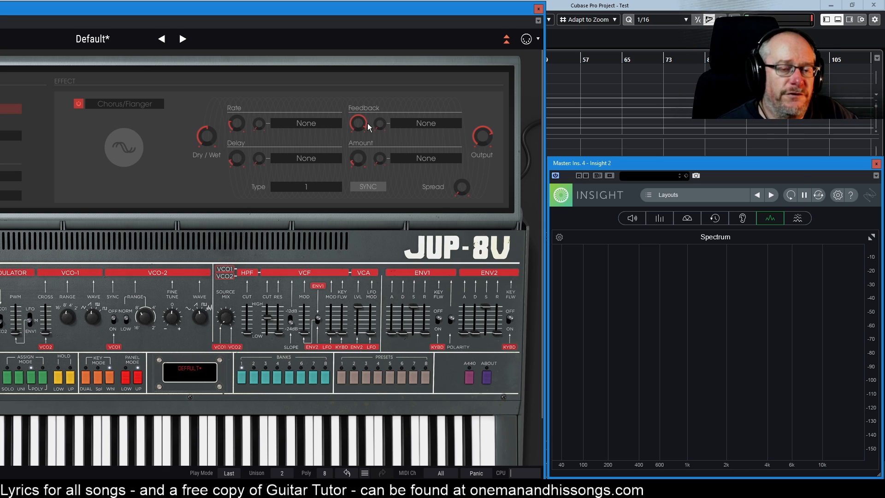
mouse_move(362, 135)
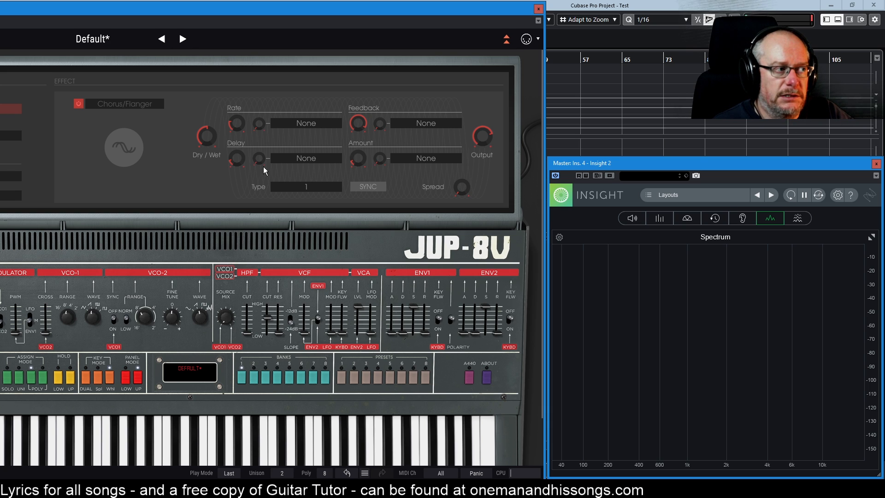
mouse_move(238, 158)
drag(237, 157, 238, 176)
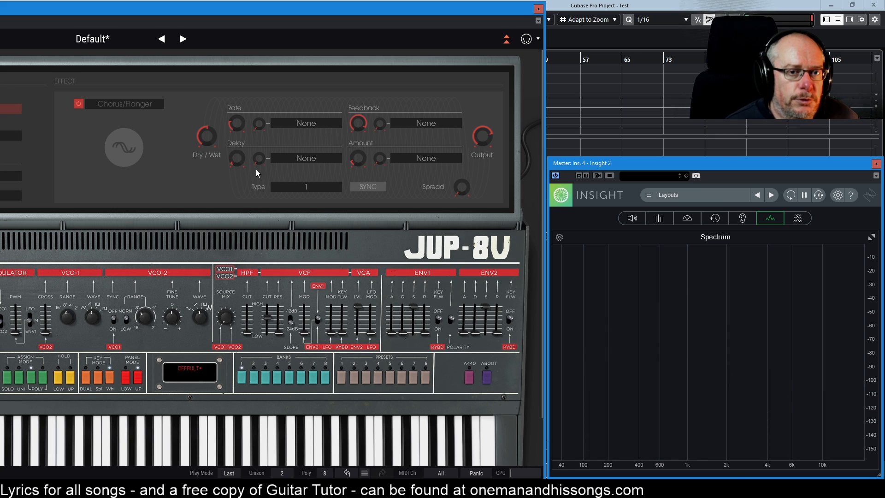
Assign the LFO as the Chorus/Flanger's delay modulation source, reveal the full synth panel and adjust the modulation depth.
click(306, 157)
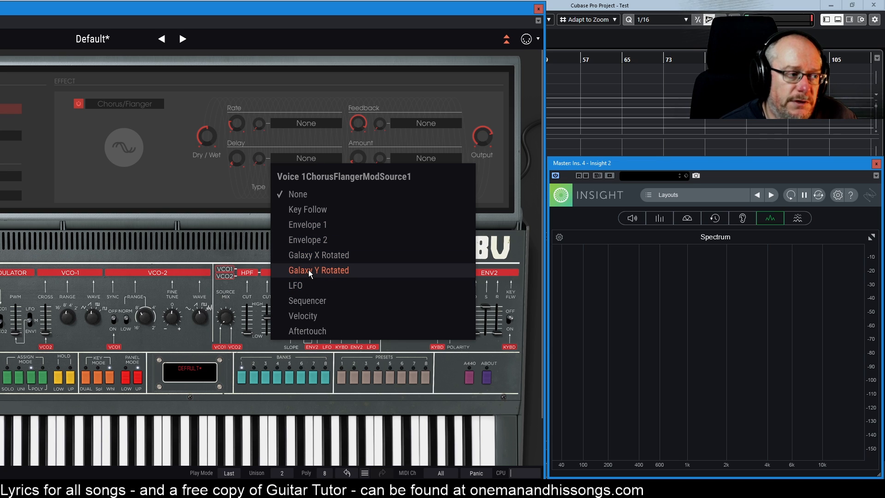
click(312, 285)
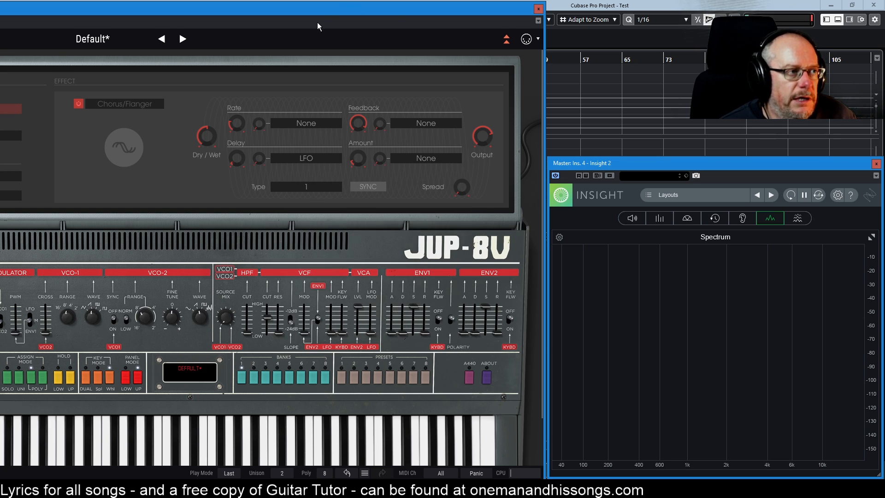
drag(311, 11, 506, 12)
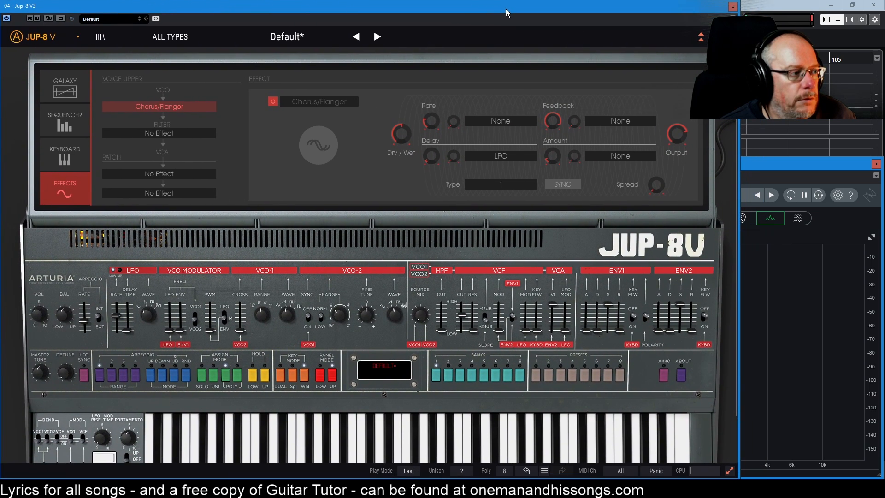
drag(454, 157, 454, 158)
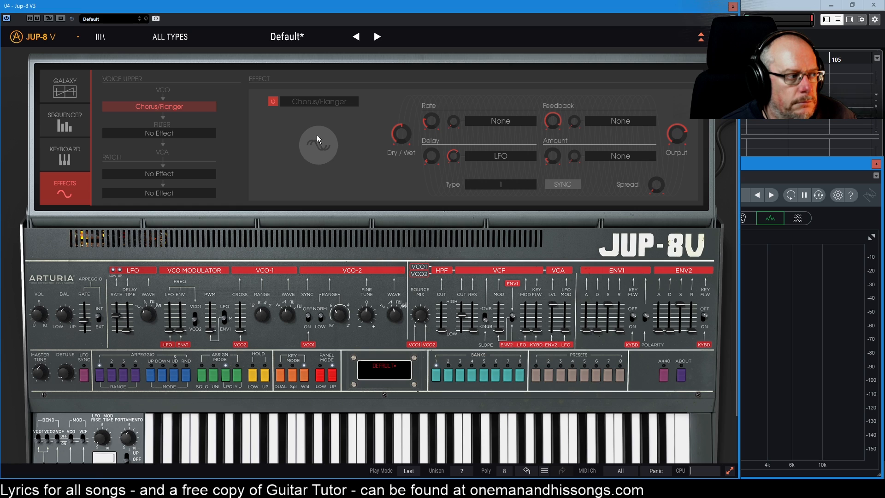
Slow the LFO rate to 0.32 Hz and lower, balancing it against the Chorus/Flanger's delay and delay modulation depth.
mouse_move(116, 315)
drag(116, 315, 116, 322)
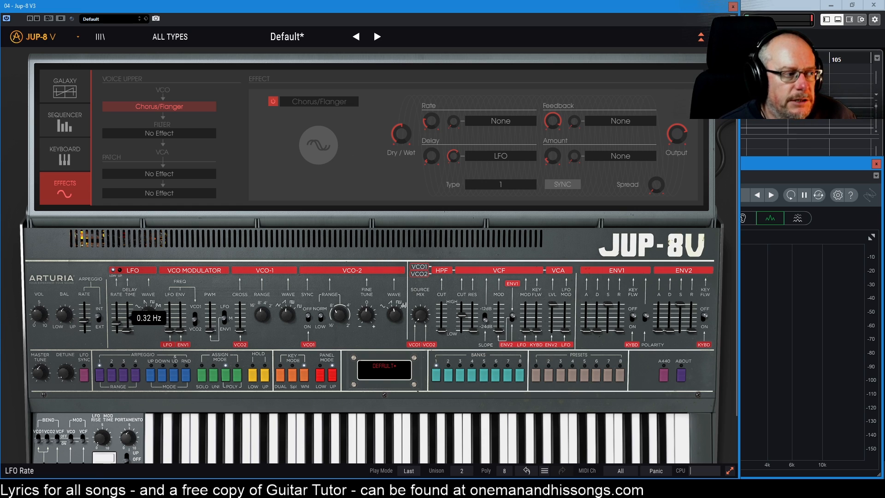
drag(454, 153, 454, 156)
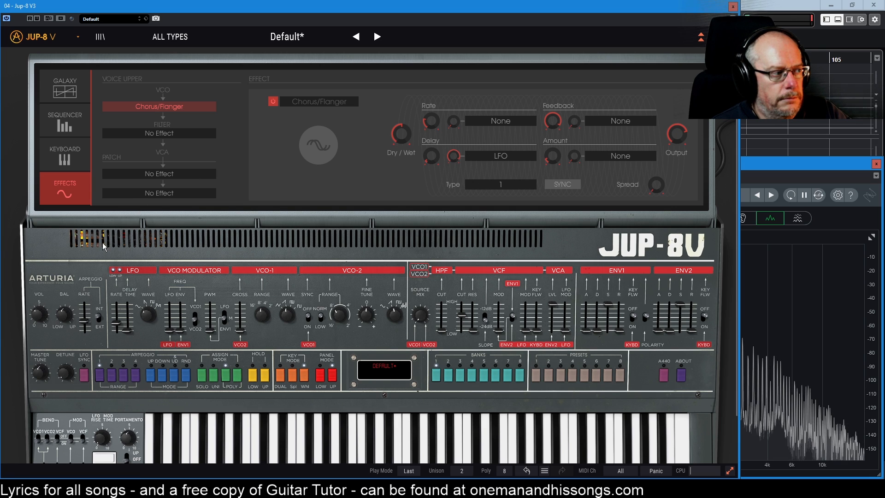
drag(116, 322, 117, 328)
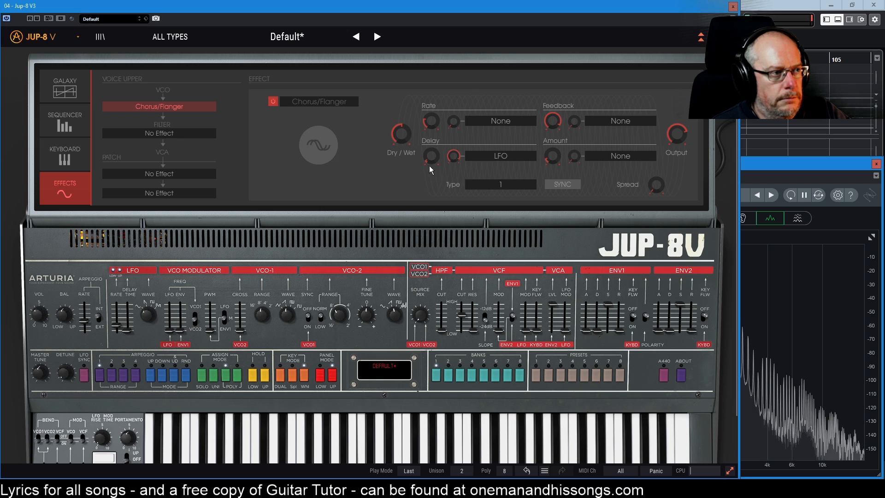
drag(431, 157, 430, 151)
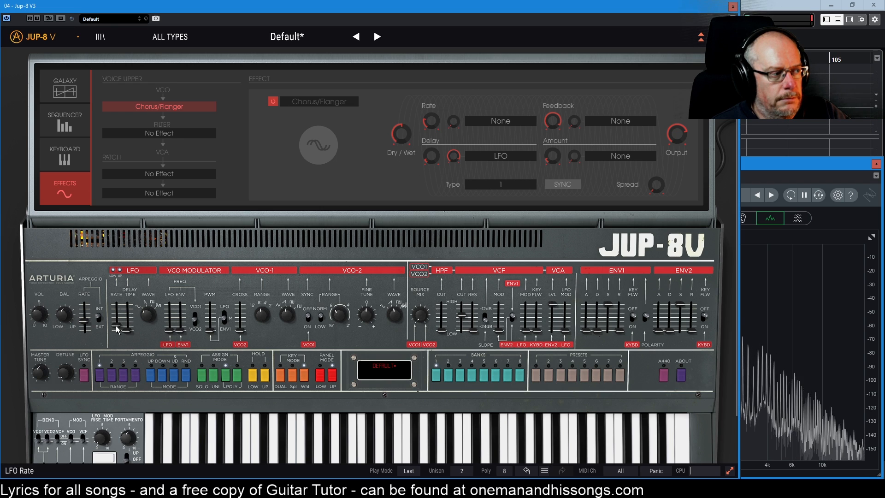
drag(116, 325, 116, 324)
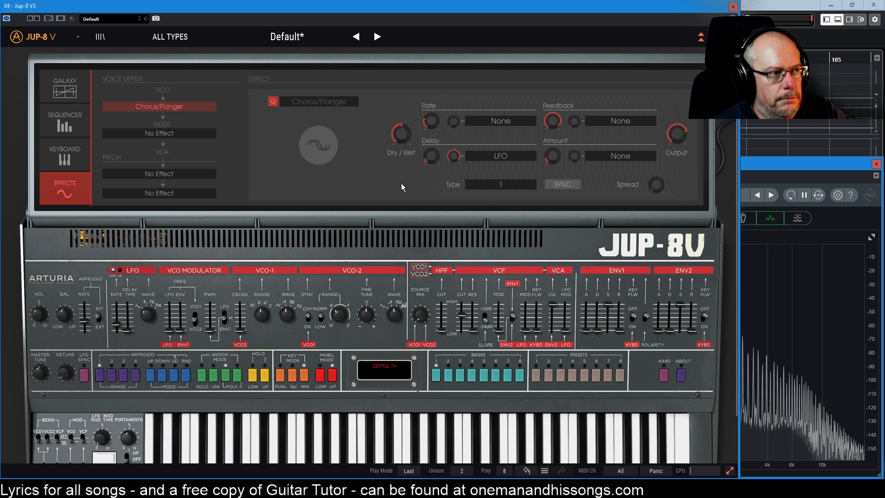
Reduce the Chorus/Flanger's delay modulation depth, feedback and amount slightly.
drag(454, 155, 454, 160)
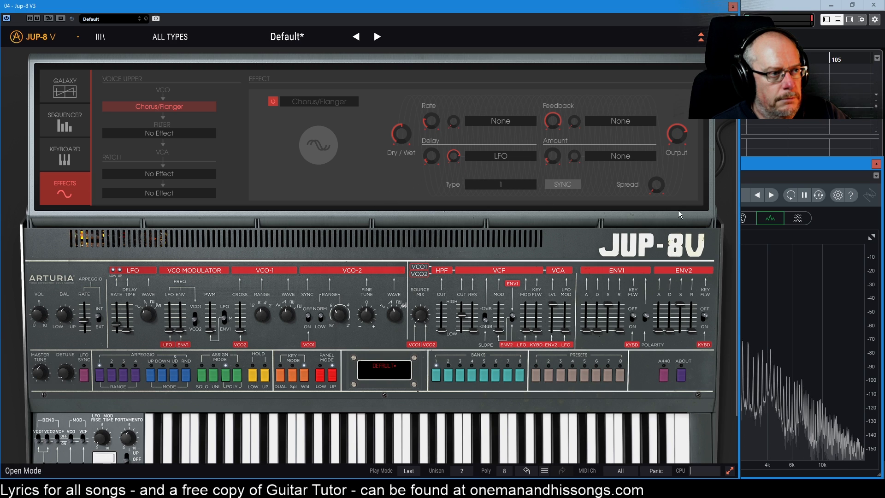
drag(550, 117, 550, 122)
drag(552, 155, 554, 161)
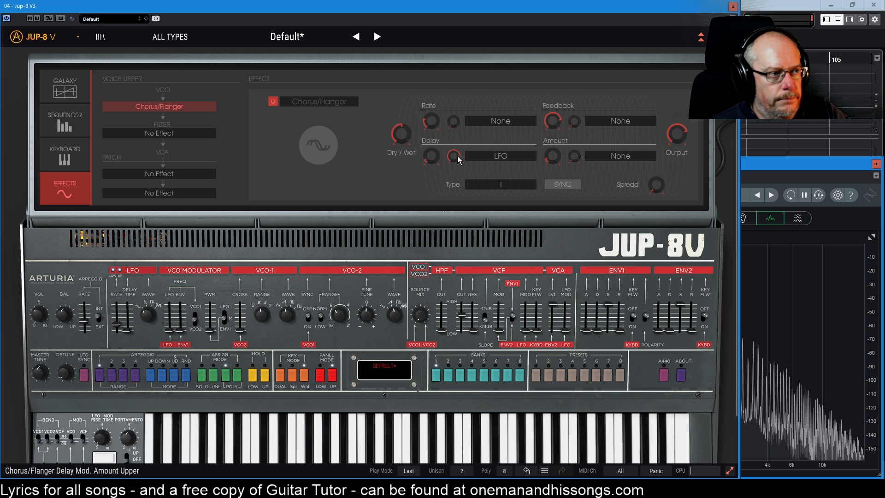
mouse_move(115, 325)
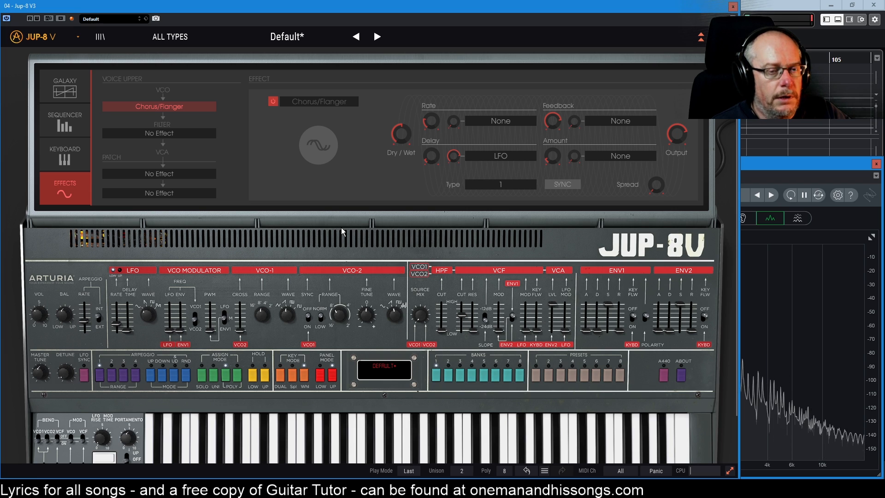
Raise the Chorus/Flanger's feedback again and fine-tune its delay and LFO modulation depth.
drag(431, 157, 453, 155)
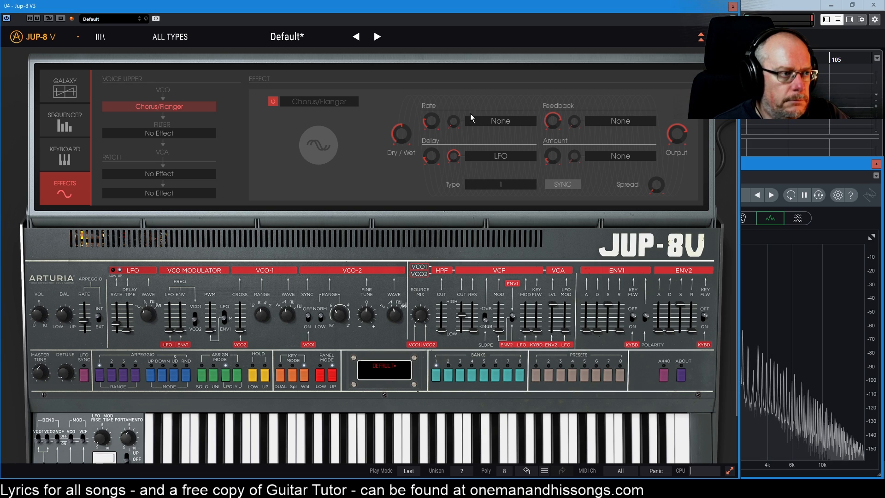
drag(453, 155, 453, 155)
drag(554, 120, 555, 117)
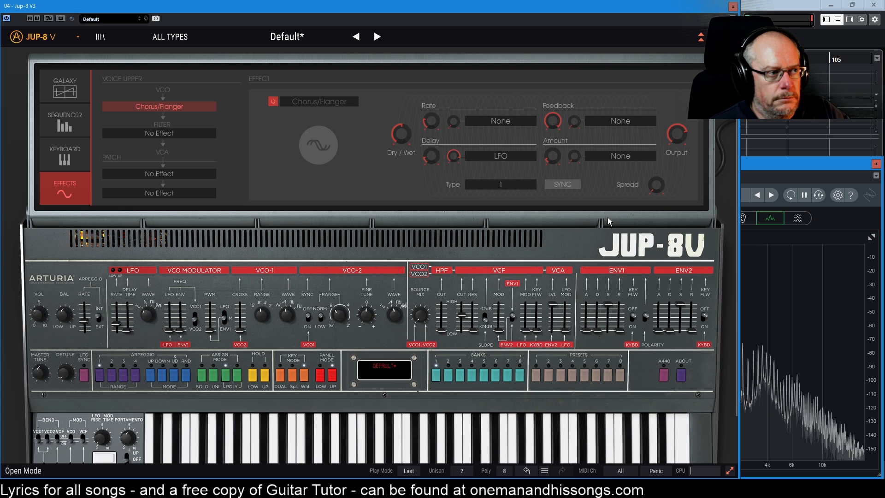
drag(453, 155, 453, 159)
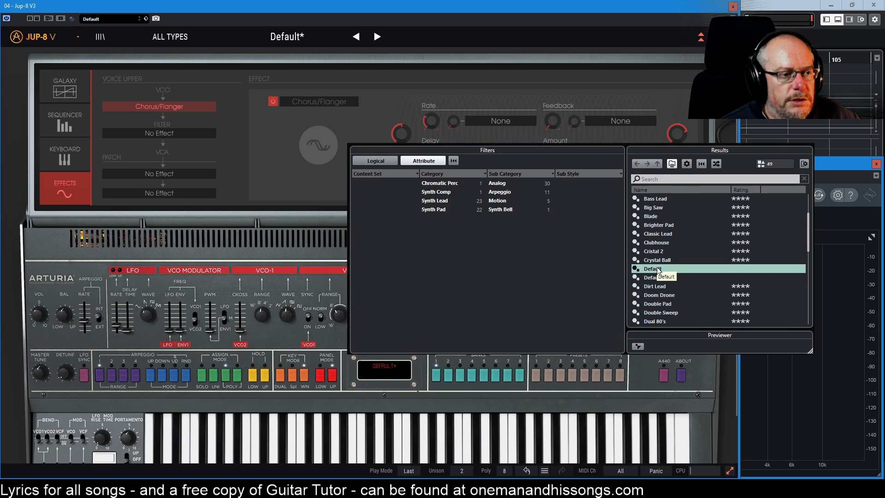
Load the Default preset, set the Chorus/Flanger type to 3 and uncover the spectrum analyzer.
double_click(668, 269)
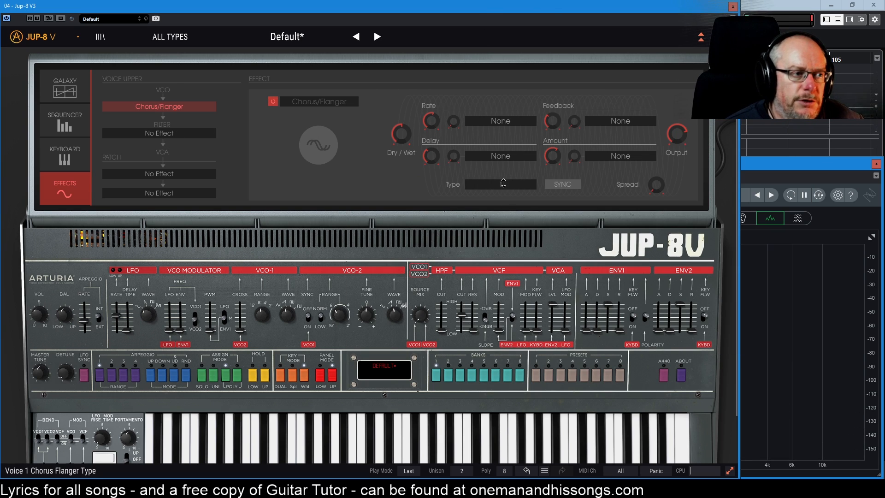
drag(503, 184, 504, 184)
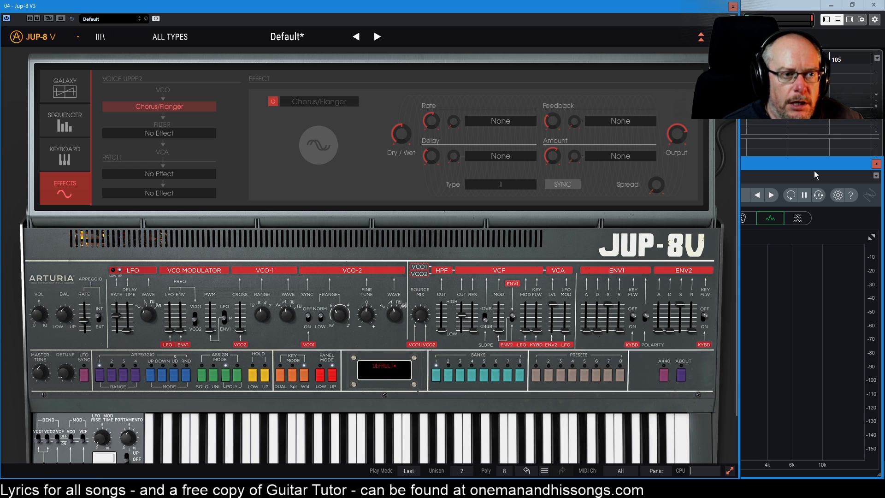
drag(620, 12, 423, 10)
drag(424, 13, 425, 11)
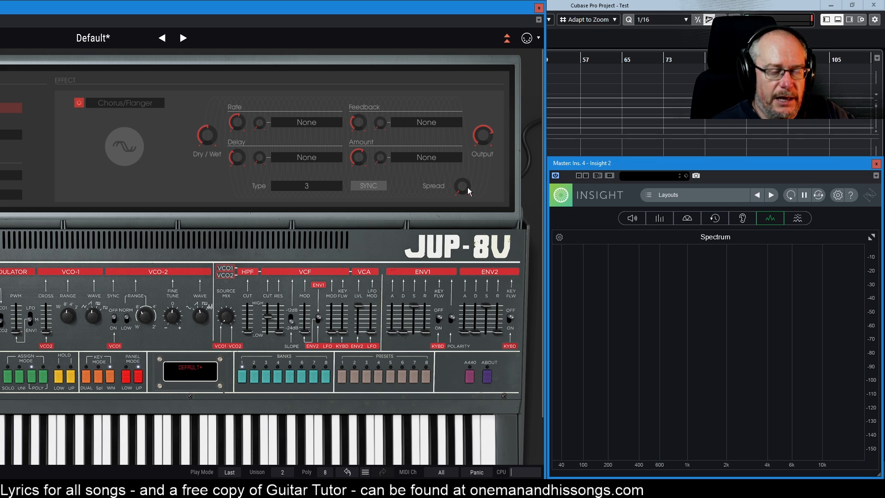
Raise the Chorus/Flanger's stereo spread and fine-tune its feedback, rate, delay and amount.
mouse_move(463, 191)
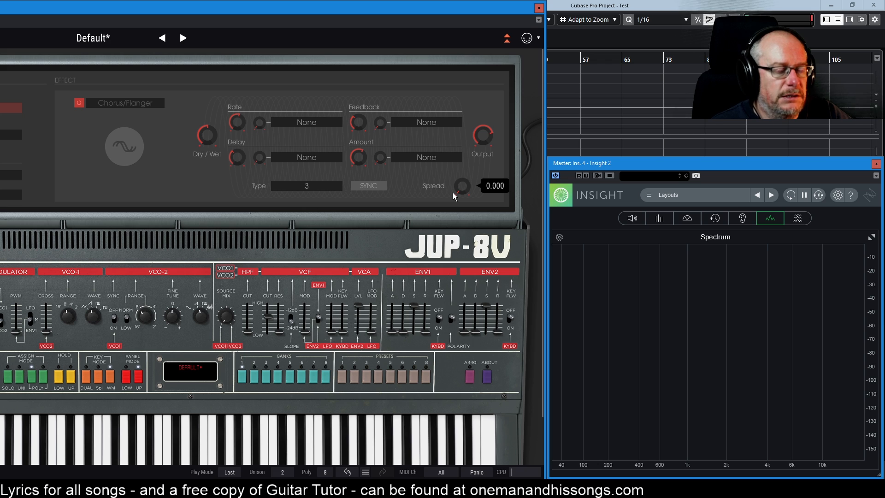
drag(462, 190, 461, 172)
drag(358, 122, 358, 120)
drag(236, 122, 236, 119)
drag(237, 157, 236, 155)
drag(358, 157, 359, 161)
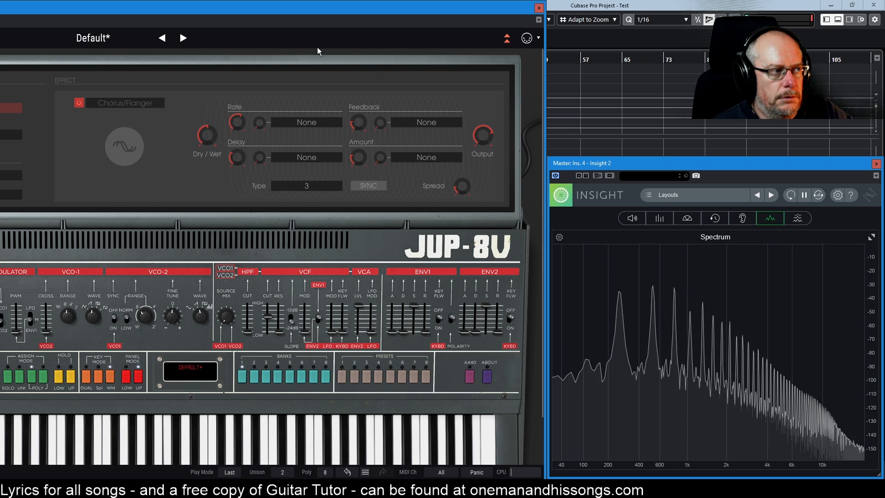
drag(235, 122, 236, 120)
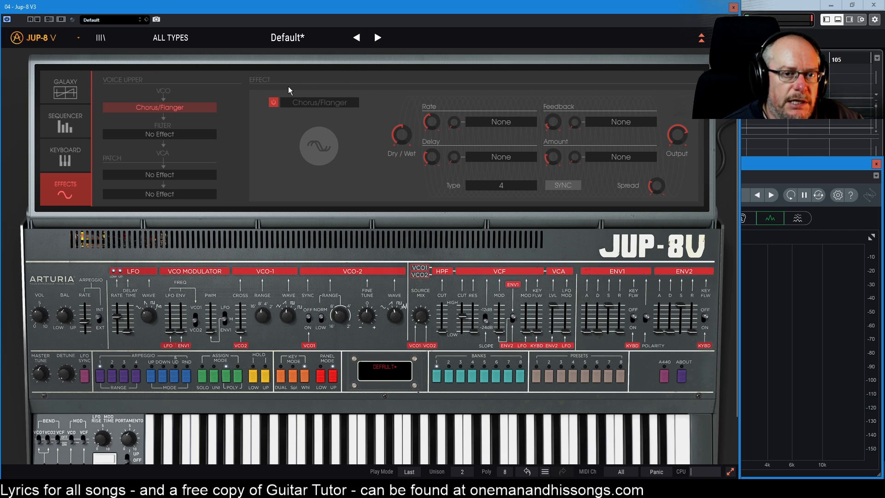
Bypass the Chorus/Flanger and select the first patch effect slot.
click(272, 103)
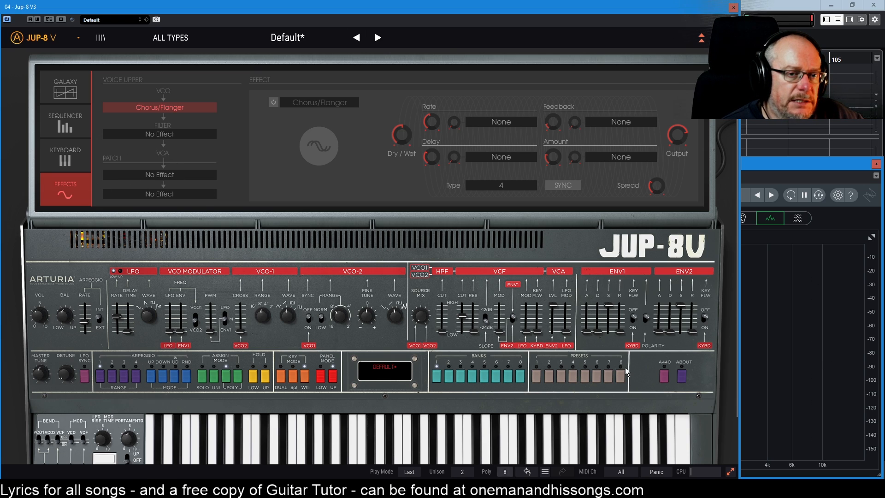
click(158, 176)
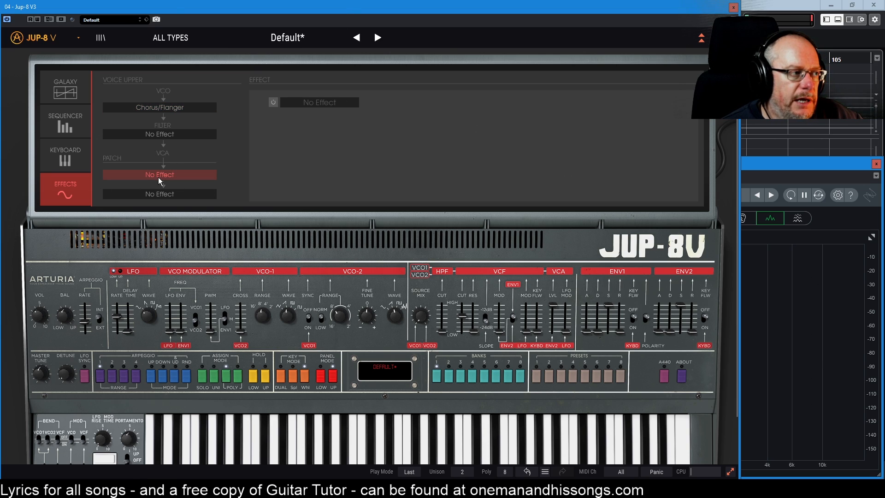
Load the St. Chorus/Flanger into the first patch effect slot.
click(315, 101)
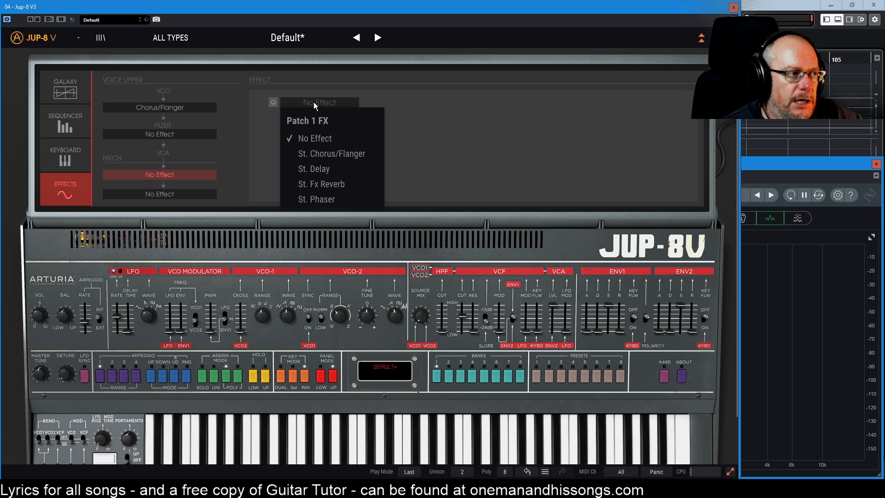
click(334, 152)
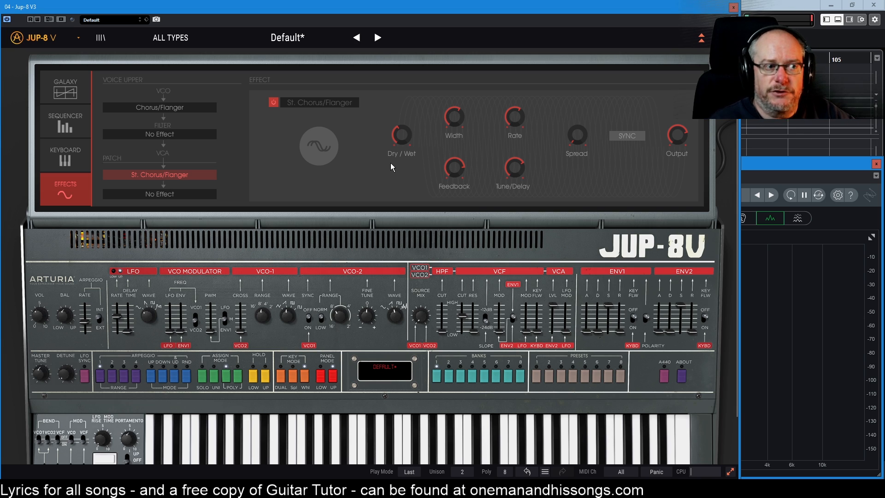
mouse_move(457, 113)
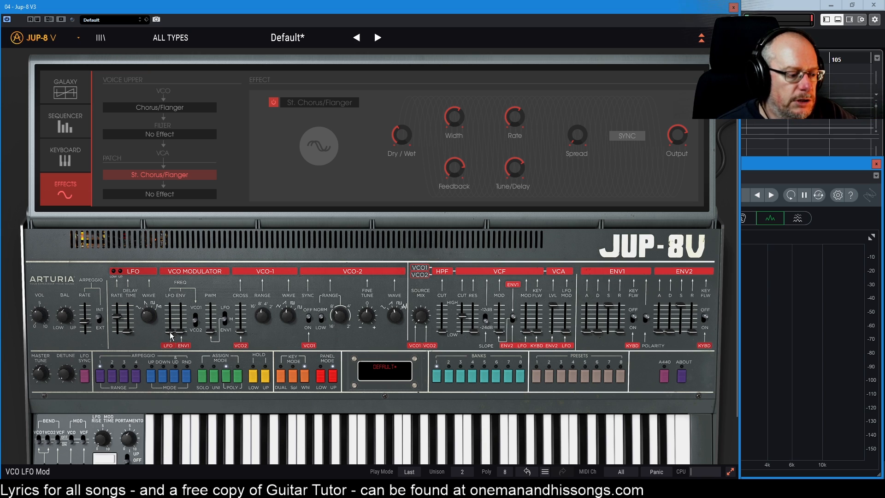
mouse_move(169, 332)
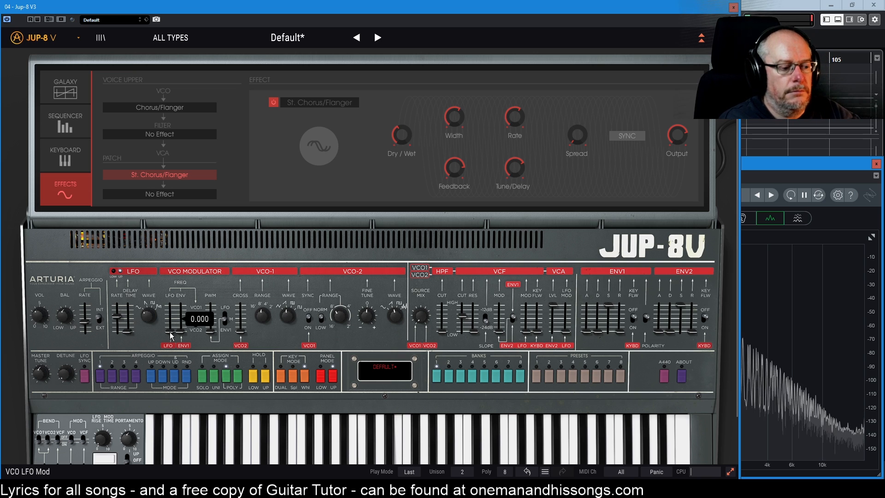
Lower the St. Chorus/Flanger's feedback and fine-tune its rate and tune/delay.
drag(453, 168, 452, 200)
drag(509, 124, 513, 118)
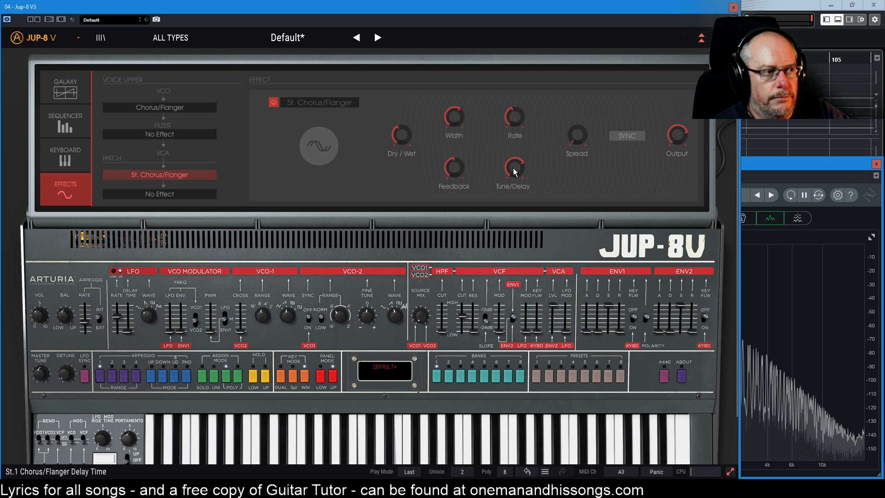
mouse_move(507, 168)
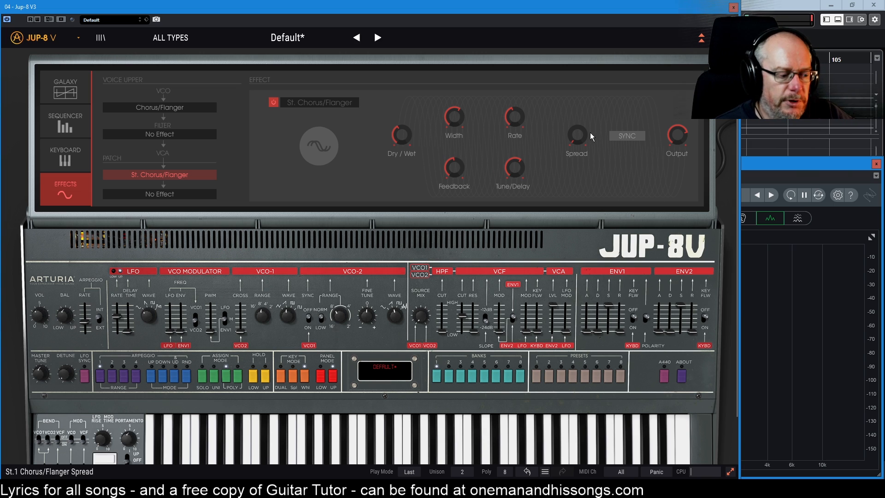
Sweep the St. Chorus/Flanger's spread up to about 0.51 and bring it down to about 0.15.
mouse_move(585, 132)
mouse_move(582, 135)
mouse_down()
mouse_move(582, 104)
mouse_move(577, 134)
mouse_up()
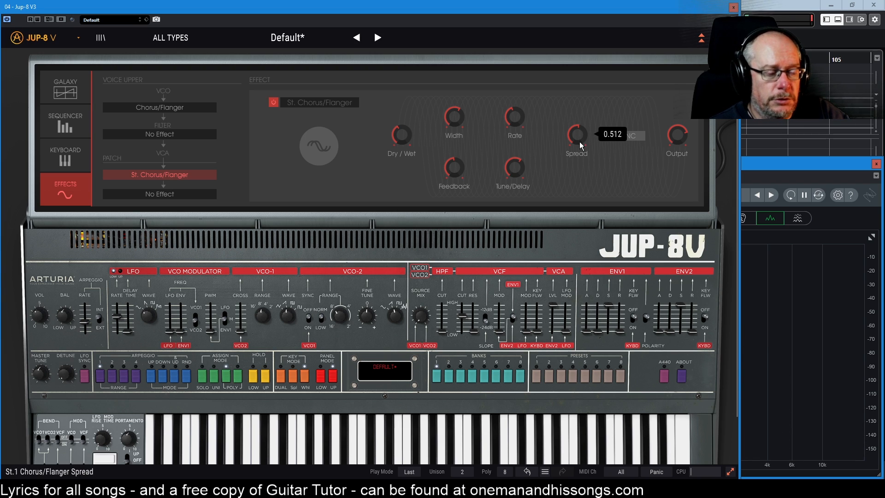
drag(577, 134, 577, 159)
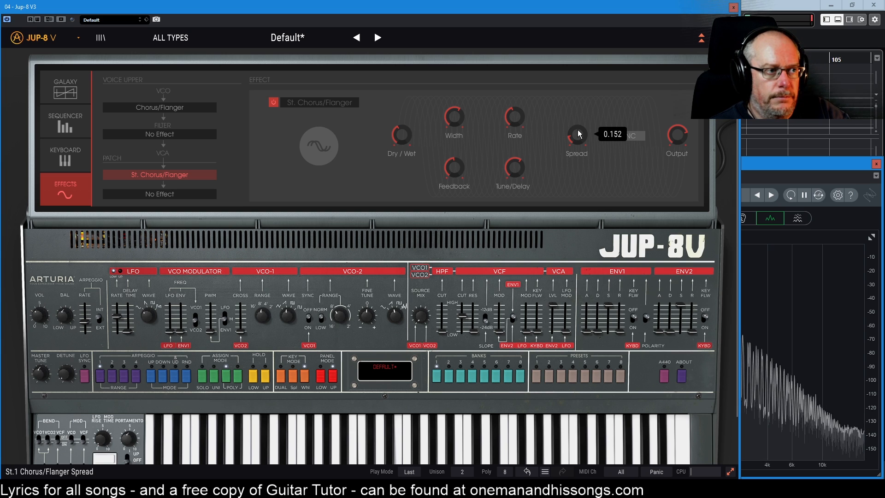
Set the St. Chorus/Flanger's rate to about 0.32 Hz, reduce its tune/delay, adjust its feedback and increase its width.
drag(517, 112, 518, 106)
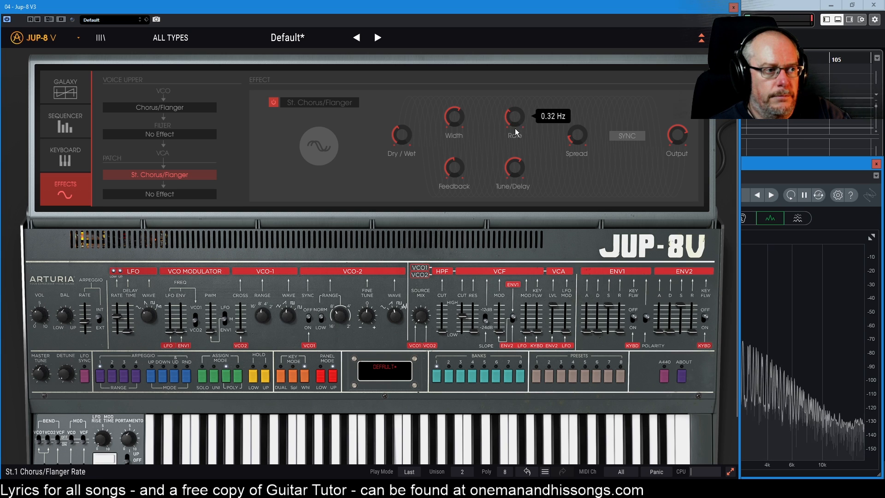
drag(515, 169, 516, 164)
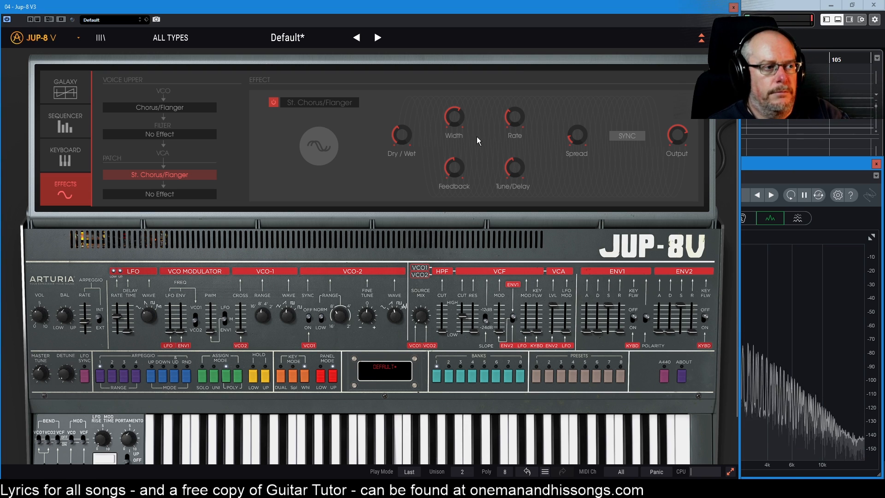
drag(454, 167, 453, 170)
drag(453, 118, 453, 111)
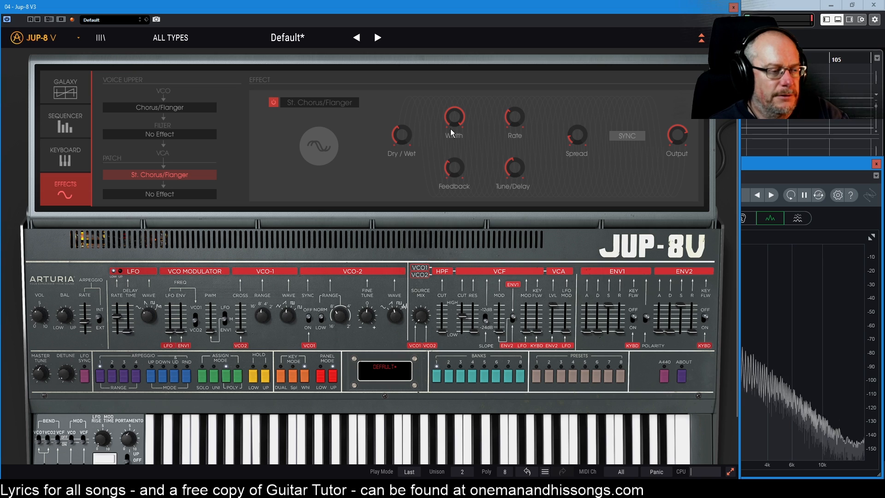
mouse_move(450, 127)
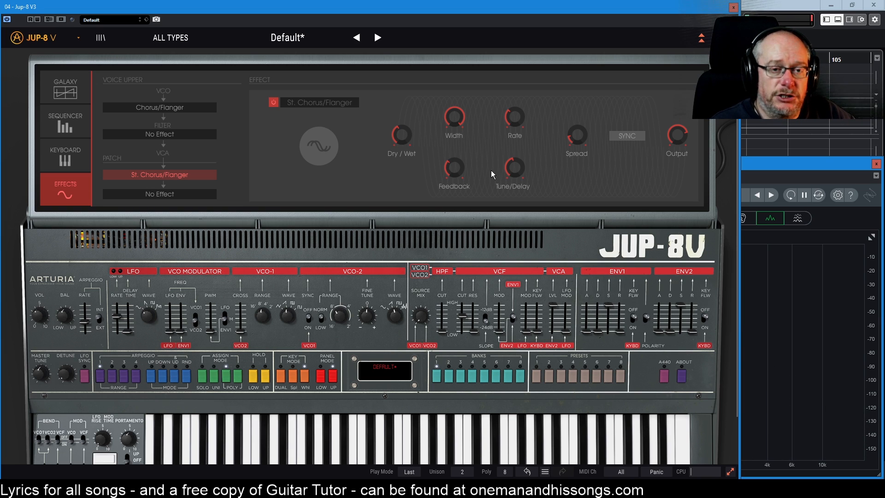
Raise the St. Chorus/Flanger's feedback, lower its tune/delay and vary its rate from about 0.08 to 0.28 Hz.
drag(455, 170, 455, 125)
drag(515, 170, 514, 174)
drag(511, 128, 515, 114)
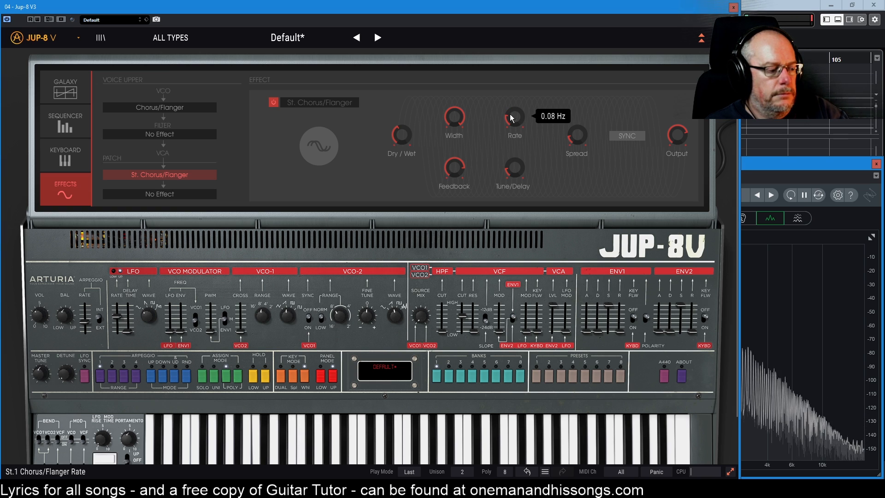
drag(513, 175, 515, 172)
drag(458, 170, 458, 166)
drag(515, 118, 514, 120)
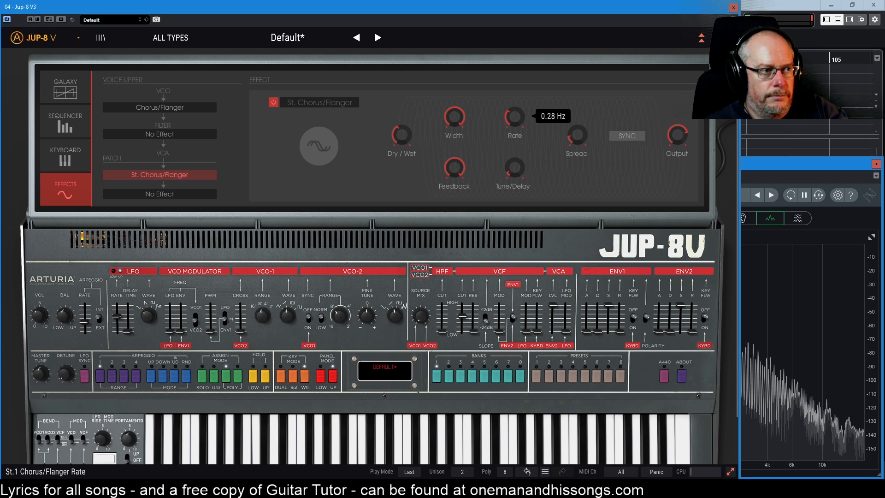
drag(515, 120, 514, 120)
Reduce the St. Chorus/Flanger's spread and width slightly and sweep its tune/delay between about 6 and 28 ms.
drag(577, 134, 576, 134)
drag(454, 117, 454, 117)
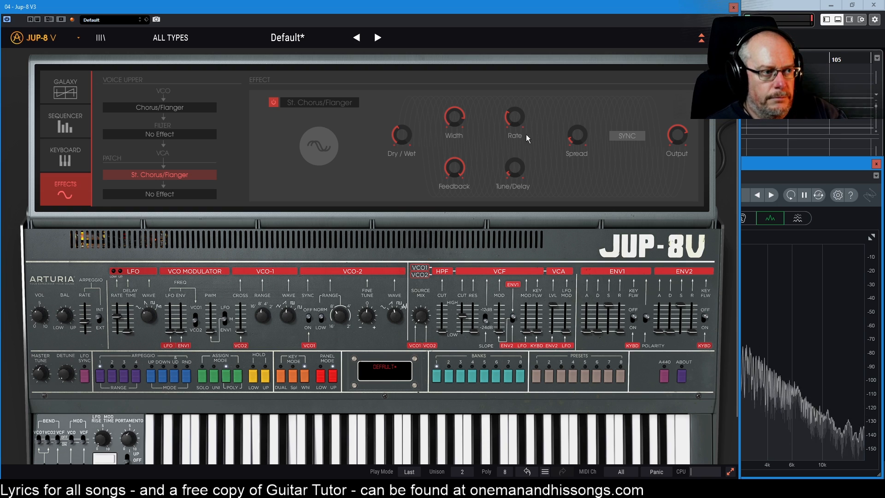
drag(517, 171, 518, 172)
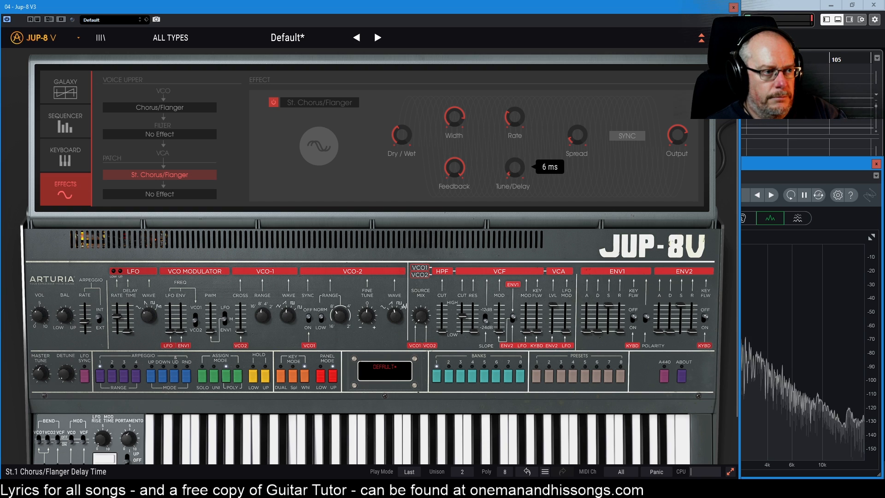
drag(518, 171, 518, 172)
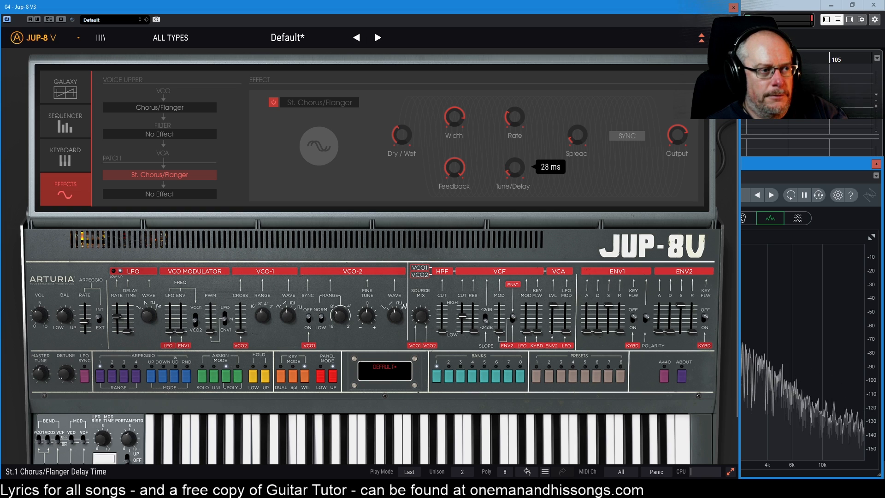
drag(515, 168, 515, 168)
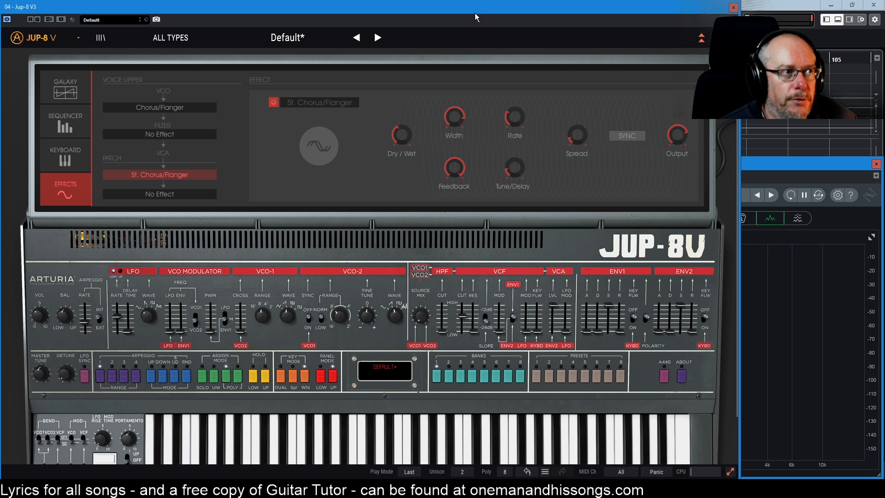
Use Learn mode to assign the St. Chorus/Flanger's delay time to the first quick control, uncovering the track inspector and restoring the plugin window's place.
drag(473, 6, 551, 53)
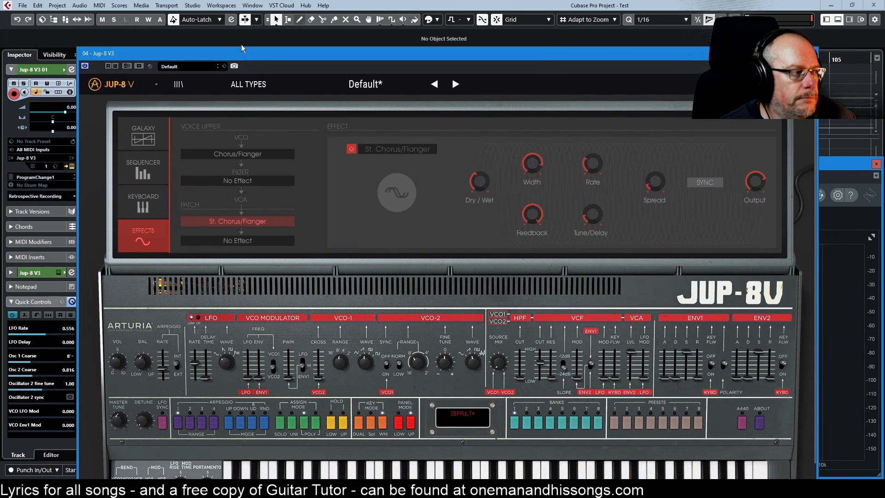
click(25, 315)
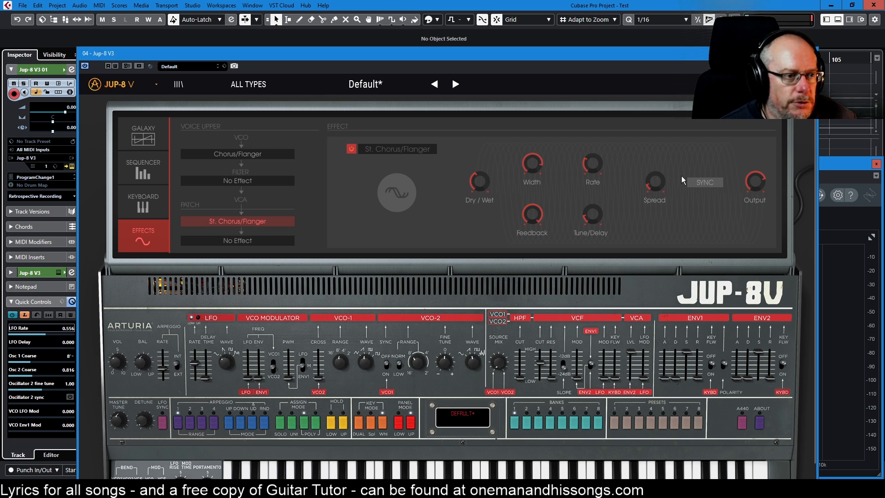
mouse_move(593, 217)
mouse_down()
mouse_move(593, 205)
mouse_move(594, 214)
mouse_up()
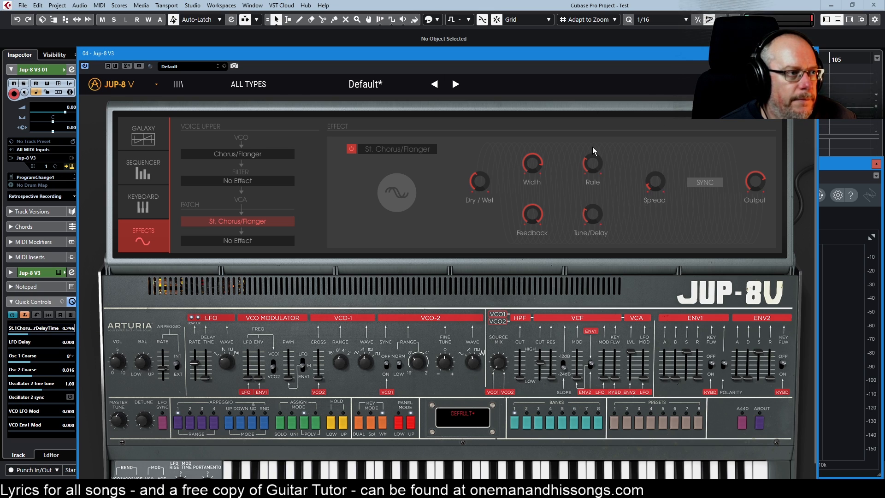
click(25, 315)
drag(252, 52, 179, 9)
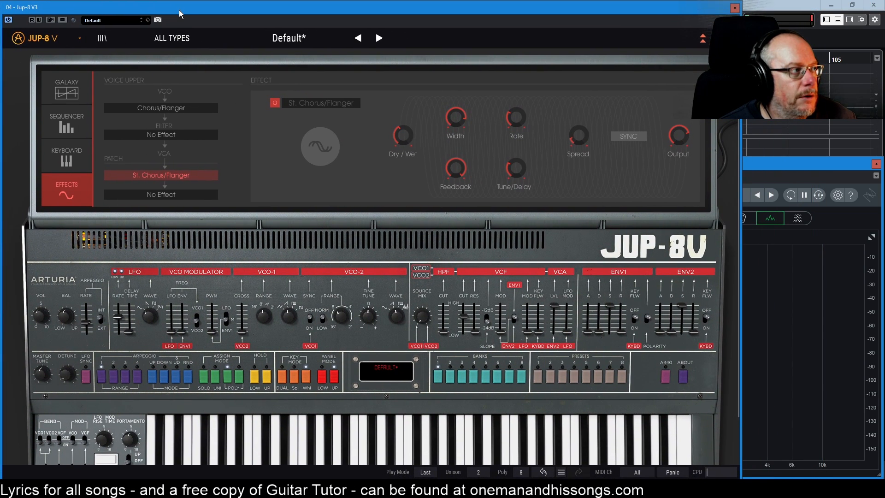